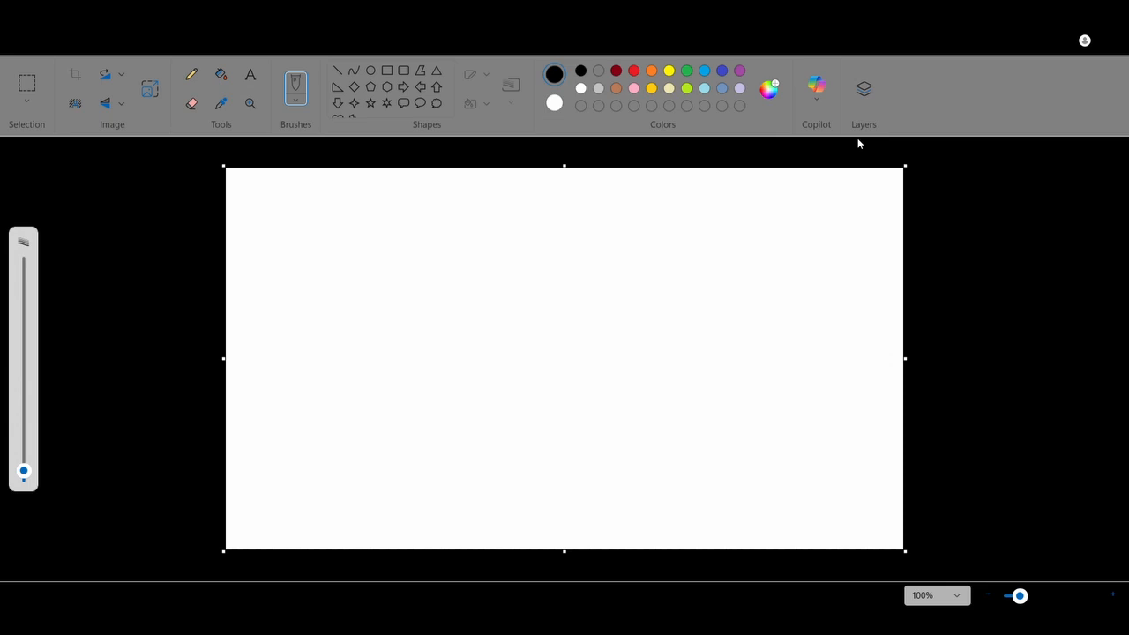
left_click(193, 74)
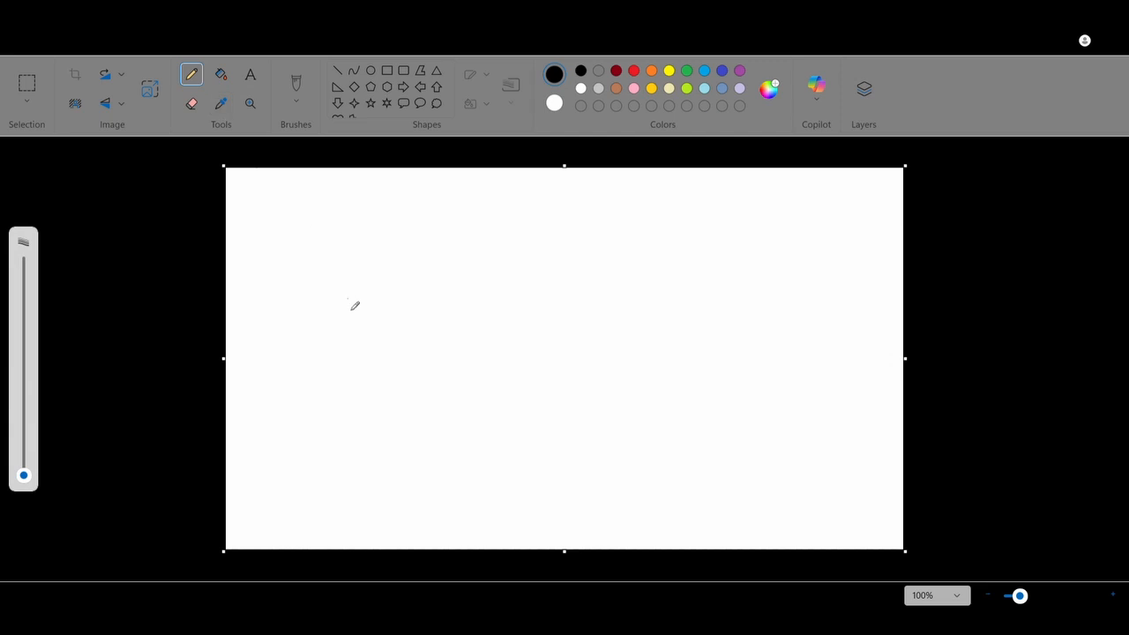
mouse_move(370, 331)
left_mouse_down()
mouse_move(420, 291)
mouse_move(393, 359)
mouse_move(478, 329)
mouse_move(494, 371)
mouse_move(652, 372)
mouse_move(600, 295)
mouse_move(598, 385)
left_mouse_up()
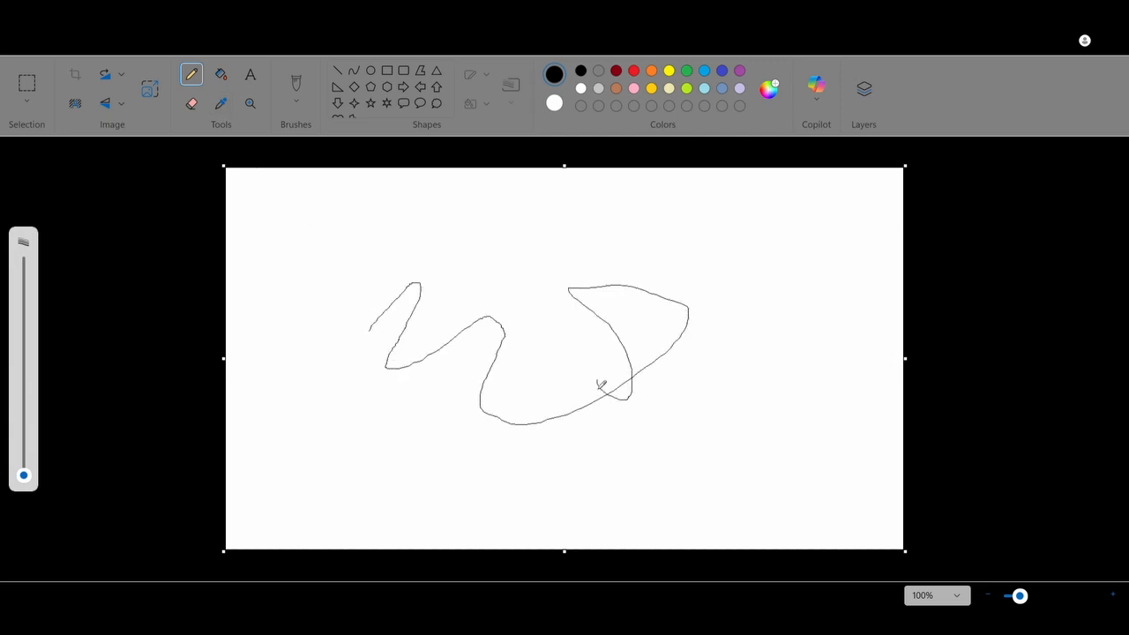
key("ctrl+z")
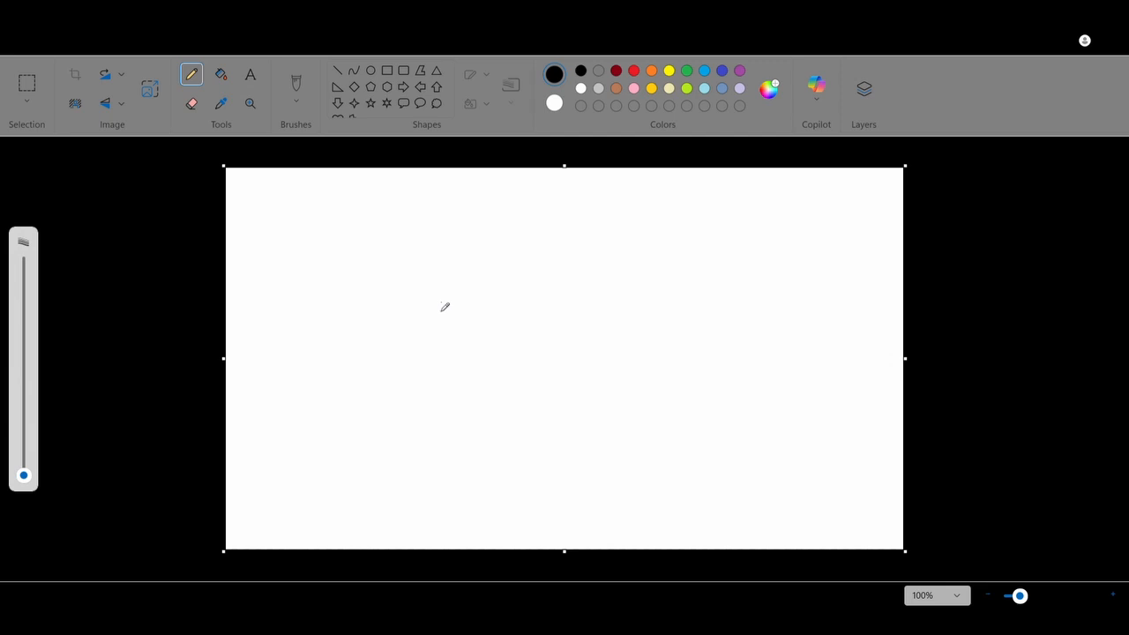
mouse_move(440, 301)
left_mouse_down()
mouse_move(488, 275)
mouse_move(455, 368)
mouse_move(585, 371)
mouse_move(596, 407)
mouse_move(722, 398)
left_mouse_up()
key("ctrl+z")
left_click_drag(484, 340, 534, 415)
key("ctrl+z")
mouse_move(471, 338)
left_mouse_down()
mouse_move(474, 372)
mouse_move(576, 390)
left_mouse_up()
key("ctrl+z")
left_click_drag(27, 477, 28, 455)
mouse_move(443, 367)
left_mouse_down()
mouse_move(503, 331)
mouse_move(507, 362)
mouse_move(560, 381)
mouse_move(583, 339)
mouse_move(635, 373)
mouse_move(641, 403)
left_mouse_up()
key("ctrl+z")
Step: Draw a curved jawline and an attached ear on its right with a medium-thick black pencil
left_click_drag(27, 466, 29, 475)
left_click_drag(25, 467, 25, 466)
mouse_move(477, 300)
left_mouse_down()
mouse_move(498, 380)
mouse_move(533, 395)
mouse_move(591, 387)
mouse_move(620, 362)
mouse_move(641, 305)
mouse_move(656, 305)
mouse_move(662, 326)
mouse_move(623, 351)
left_mouse_up()
left_click(629, 318)
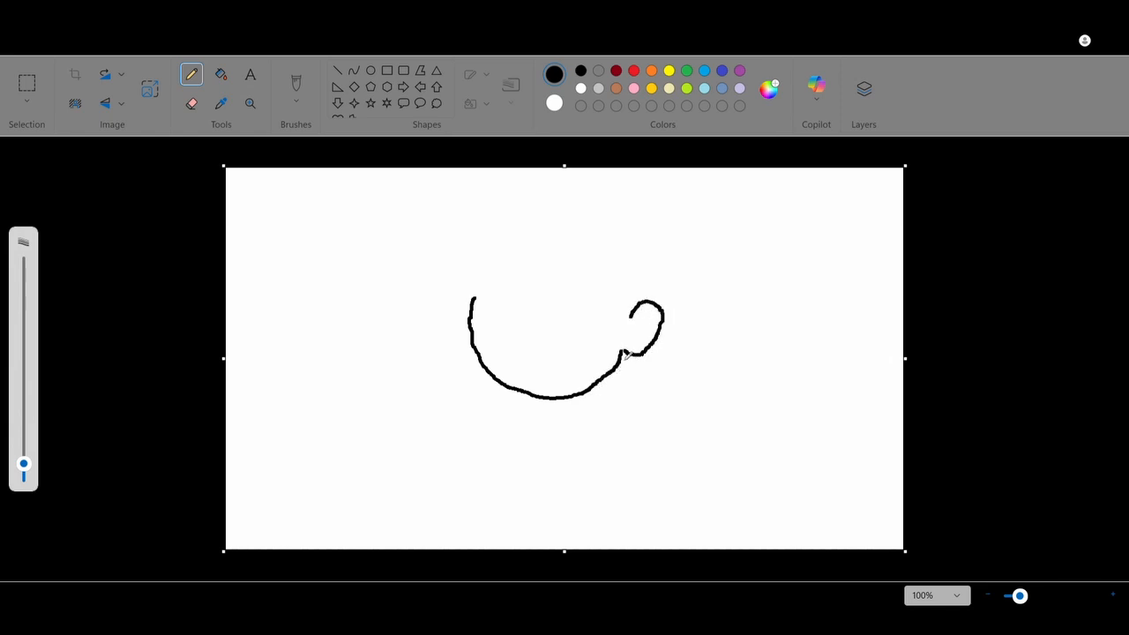
Step: Draw the wavy outer outline of the hair around the head, ending at the jaw on both sides
left_click(640, 247)
mouse_move(533, 215)
left_mouse_down()
mouse_move(489, 212)
mouse_move(451, 256)
mouse_move(443, 331)
mouse_move(457, 352)
mouse_move(476, 354)
left_mouse_up()
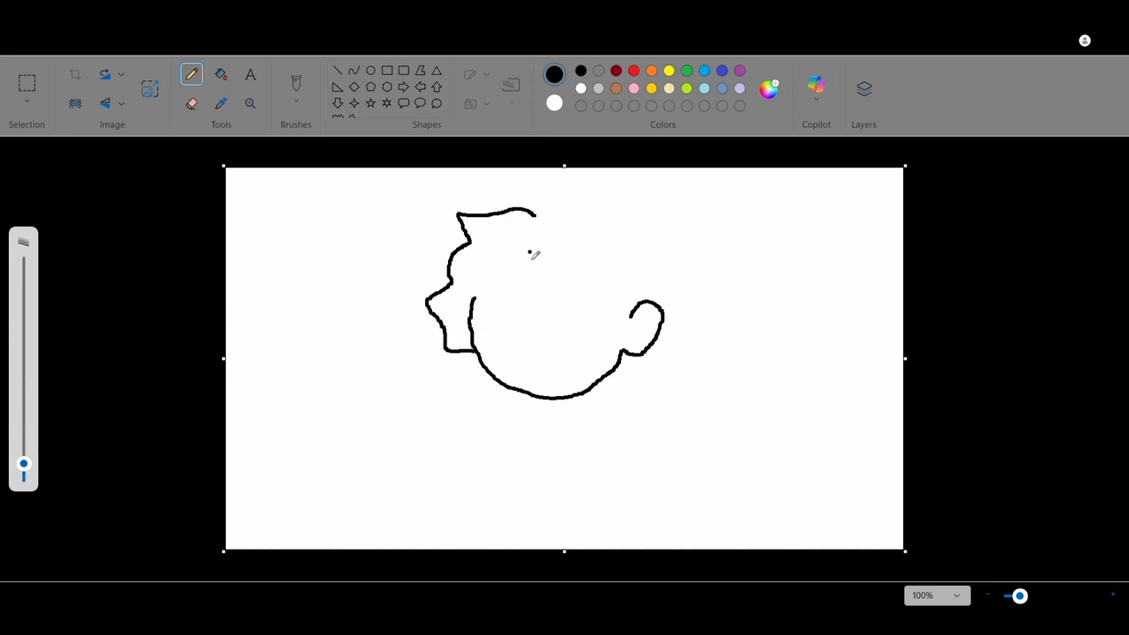
mouse_move(535, 216)
left_mouse_down()
mouse_move(588, 188)
mouse_move(660, 213)
mouse_move(692, 259)
mouse_move(699, 323)
mouse_move(671, 366)
mouse_move(616, 371)
left_mouse_up()
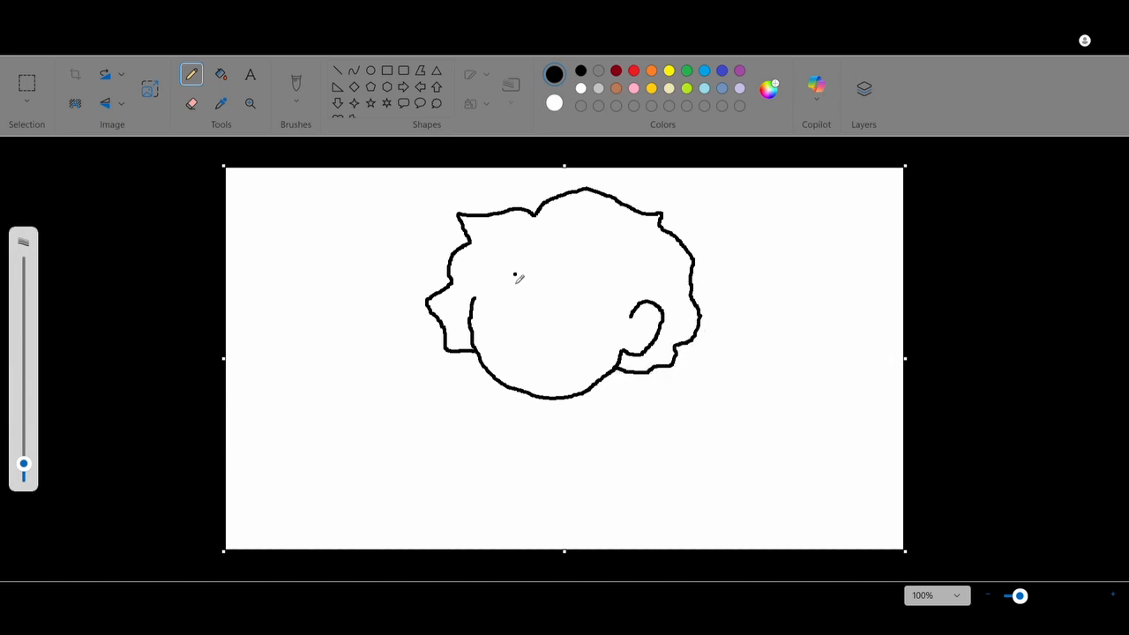
Step: Draw a jagged fringe across the forehead to the ear with a thinner pencil line
left_click(462, 299)
left_click_drag(24, 464, 26, 477)
mouse_move(474, 279)
left_mouse_down()
mouse_move(472, 298)
mouse_move(494, 315)
left_mouse_up()
mouse_move(491, 302)
left_mouse_down()
mouse_move(527, 271)
mouse_move(530, 305)
mouse_move(566, 284)
mouse_move(587, 315)
mouse_move(610, 302)
mouse_move(620, 319)
mouse_move(631, 315)
left_mouse_up()
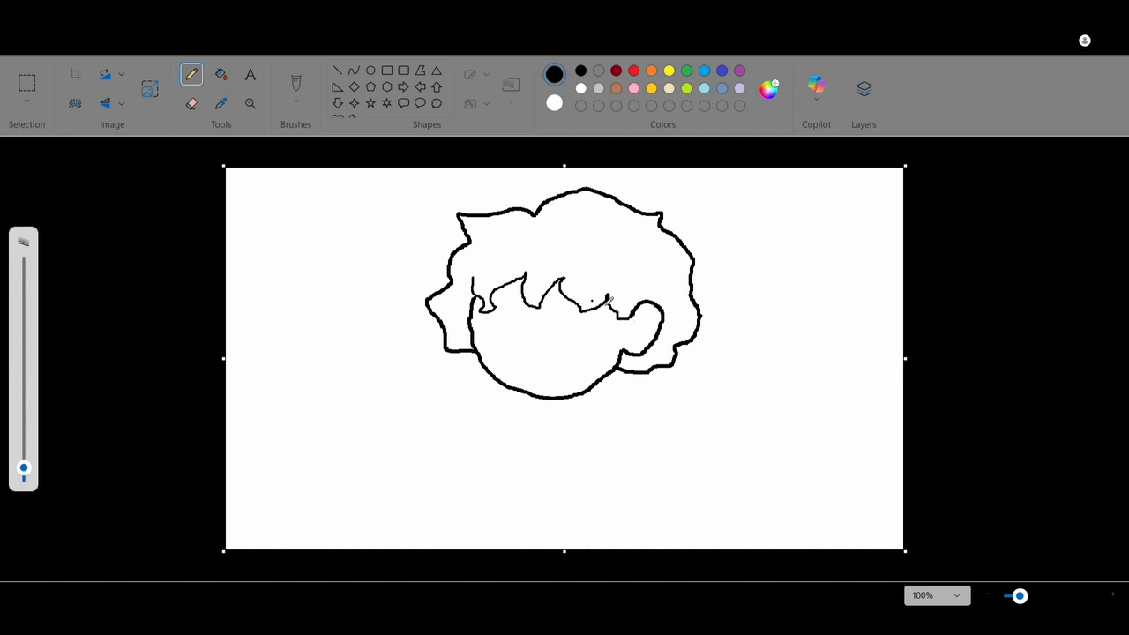
Step: Draw two half-closed eyes with flat upper lids and small irises below the fringe
left_click(519, 322)
mouse_move(545, 323)
left_mouse_down()
mouse_move(596, 326)
mouse_move(547, 337)
mouse_move(564, 344)
mouse_move(595, 332)
left_mouse_up()
mouse_move(483, 329)
left_mouse_down()
mouse_move(517, 327)
mouse_move(515, 349)
mouse_move(483, 328)
left_mouse_up()
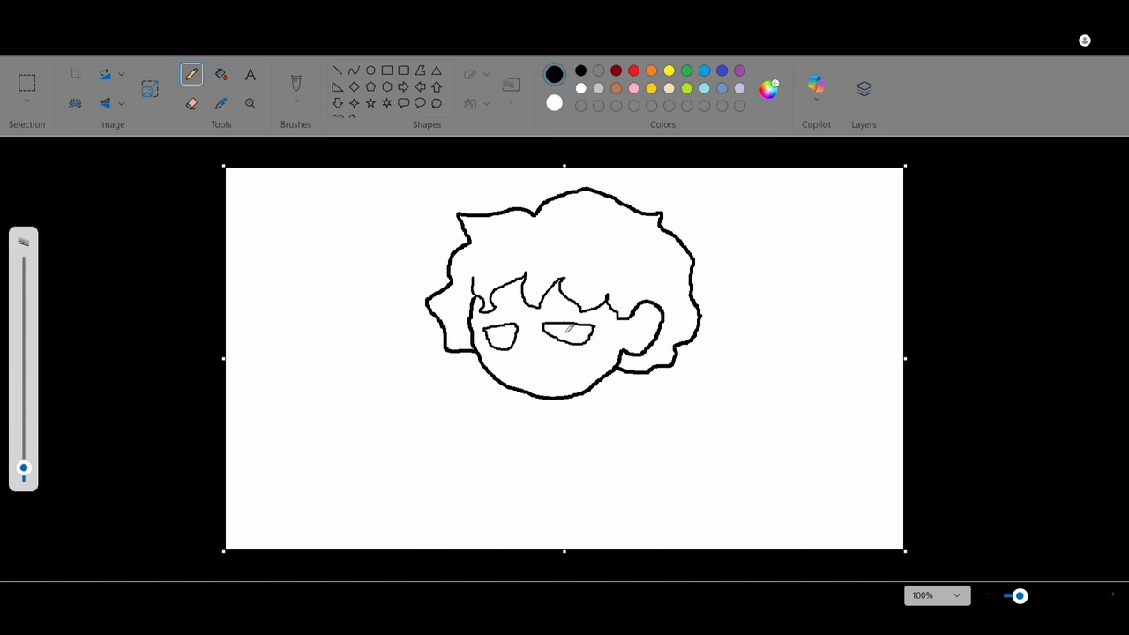
left_click_drag(569, 330, 585, 327)
left_click_drag(501, 328, 518, 333)
Step: Draw a slight smile near the chin and arched eyebrows above both eyes
left_click(524, 353)
left_click_drag(533, 370, 576, 360)
left_click(553, 308)
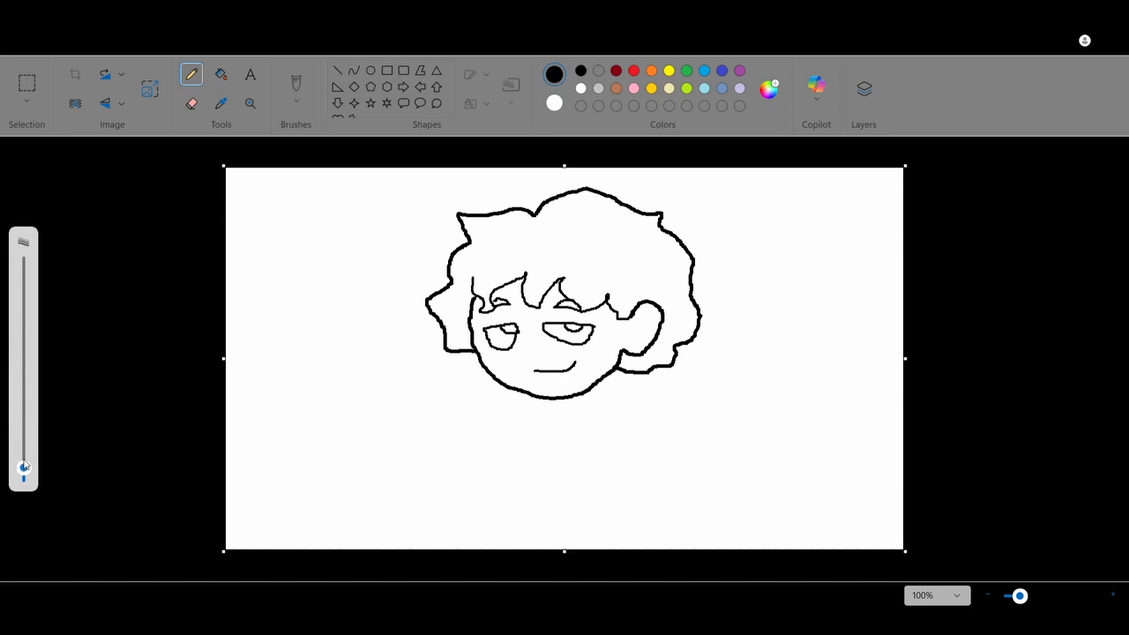
Step: Draw the neck, collar and sloping shoulders below the head with a thicker pencil line
left_click_drag(24, 468, 24, 462)
mouse_move(614, 370)
left_mouse_down()
mouse_move(614, 394)
mouse_move(552, 397)
mouse_move(554, 412)
mouse_move(571, 423)
mouse_move(660, 385)
mouse_move(650, 404)
left_mouse_up()
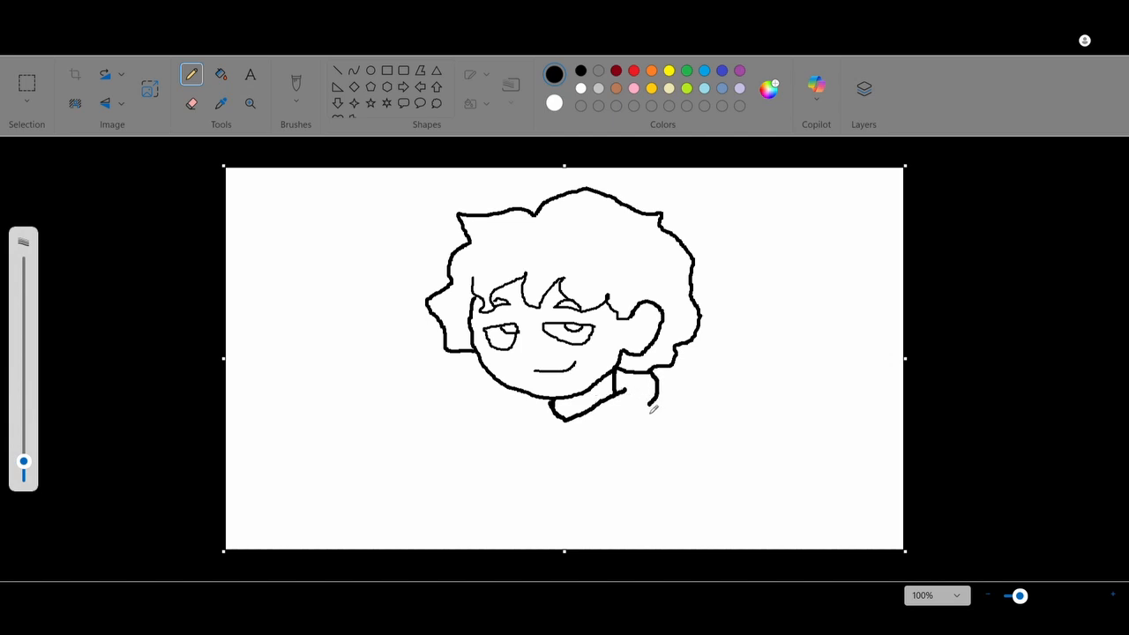
left_click_drag(529, 400, 526, 420)
left_click(655, 406)
left_click_drag(652, 402, 696, 432)
left_click_drag(526, 419, 502, 449)
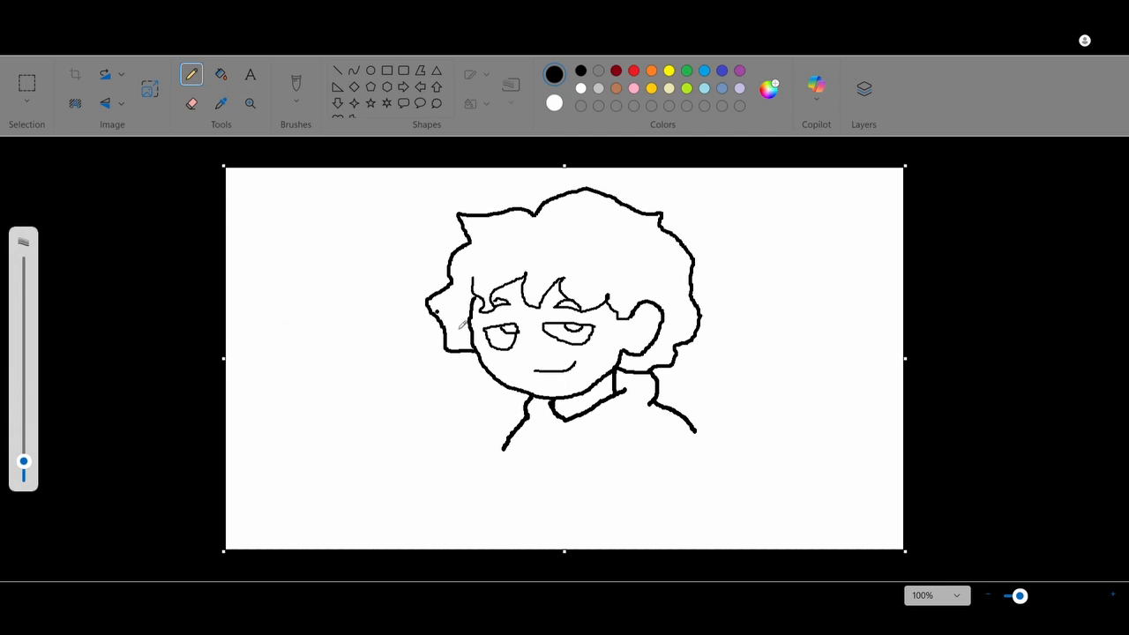
Step: Draw the upper beard edge across the cheeks and up towards the ear with a thinner line
left_click_drag(24, 461, 24, 467)
mouse_move(485, 361)
left_mouse_down()
mouse_move(592, 363)
mouse_move(614, 355)
mouse_move(622, 320)
left_mouse_up()
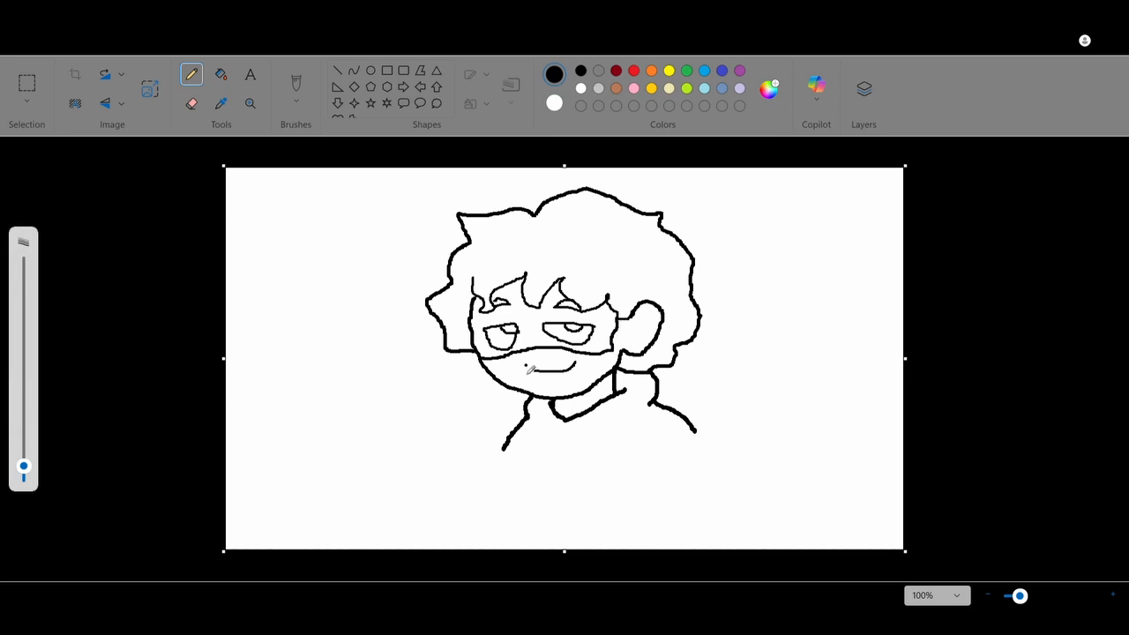
mouse_move(529, 370)
left_mouse_down()
mouse_move(564, 388)
mouse_move(590, 378)
mouse_move(584, 360)
mouse_move(531, 370)
left_mouse_up()
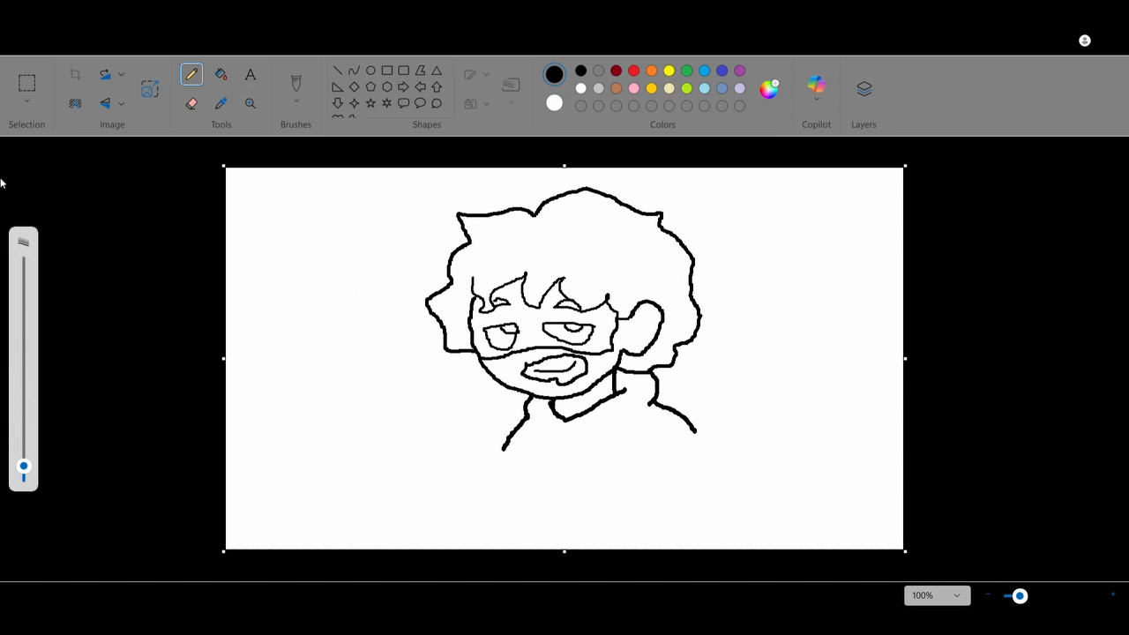
left_click(191, 103)
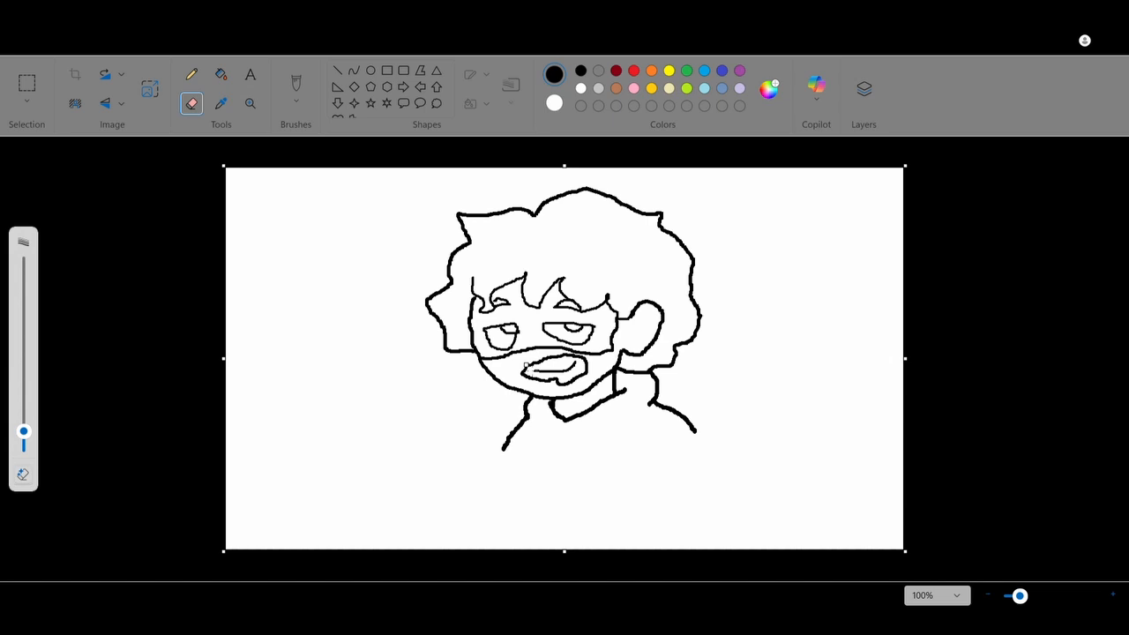
mouse_move(524, 374)
left_mouse_down()
mouse_move(549, 382)
mouse_move(528, 374)
mouse_move(558, 377)
mouse_move(560, 389)
mouse_move(578, 380)
mouse_move(580, 359)
mouse_move(528, 365)
mouse_move(584, 356)
mouse_move(550, 353)
mouse_move(578, 358)
left_mouse_up()
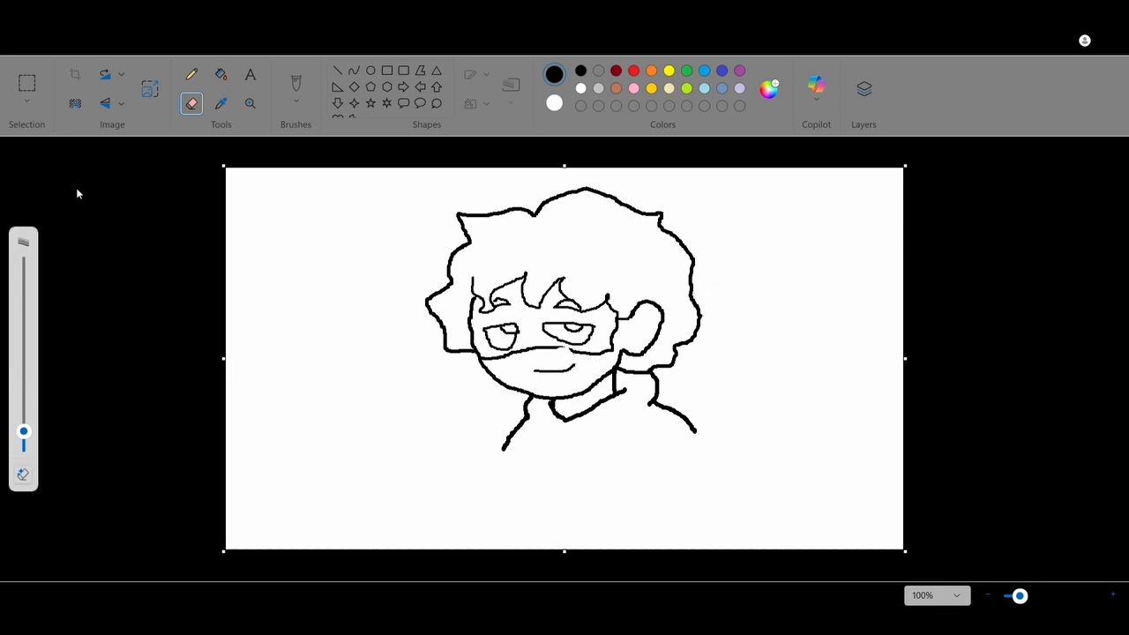
Step: Repair the gap in the beard's upper edge and outline the area around the mouth with a thinner pencil line
left_click(192, 74)
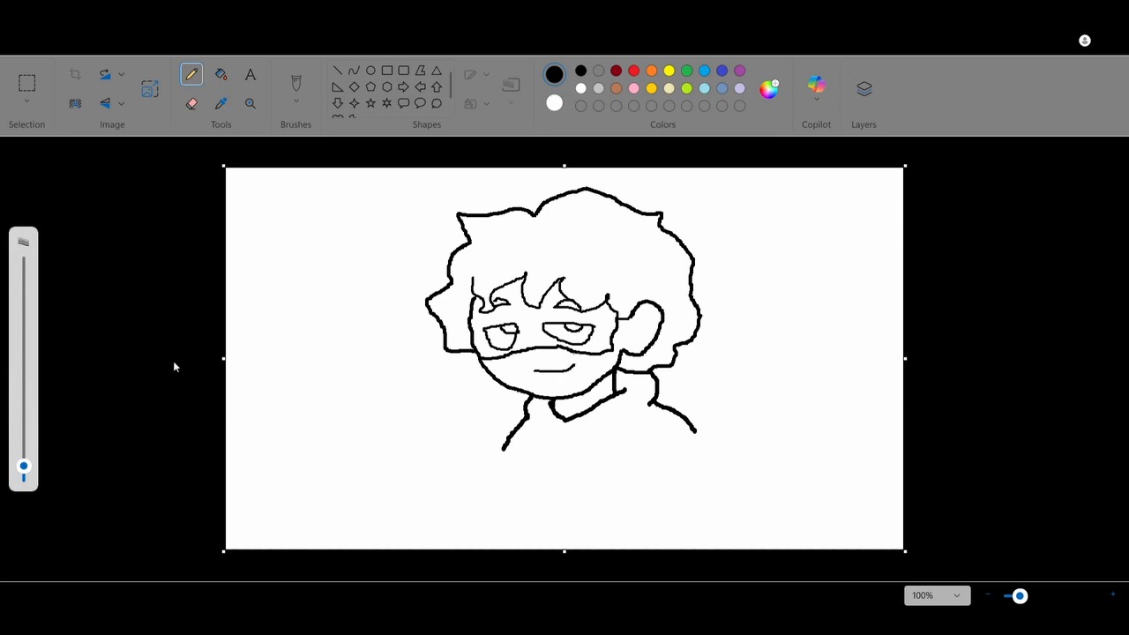
left_click_drag(24, 466, 27, 475)
mouse_move(521, 374)
left_mouse_down()
mouse_move(555, 356)
mouse_move(597, 368)
mouse_move(546, 394)
mouse_move(519, 369)
left_mouse_up()
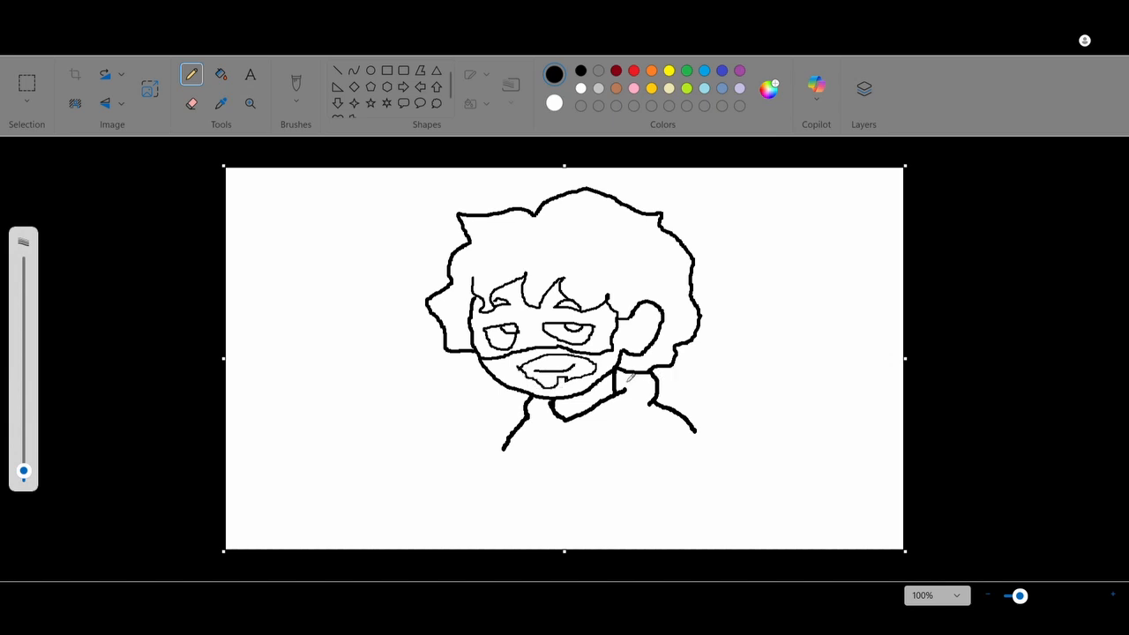
Step: Erase the uneven lower-left part of the mouth outline, redraw it as a smooth curve and clean up the stray end
left_click(191, 103)
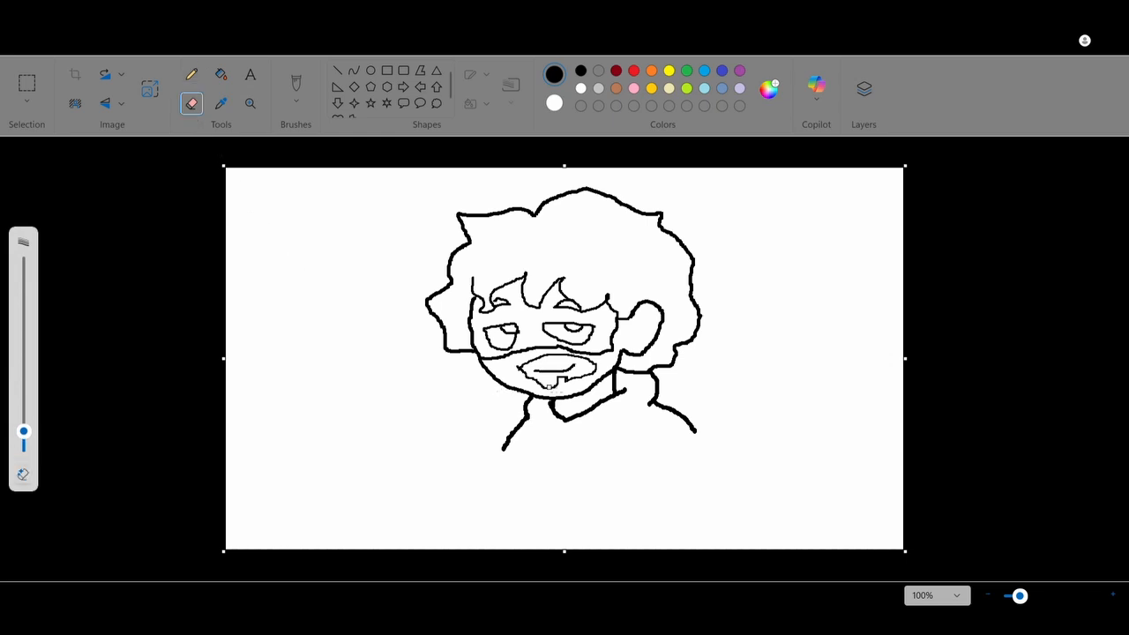
left_click_drag(538, 385, 547, 388)
left_click(191, 74)
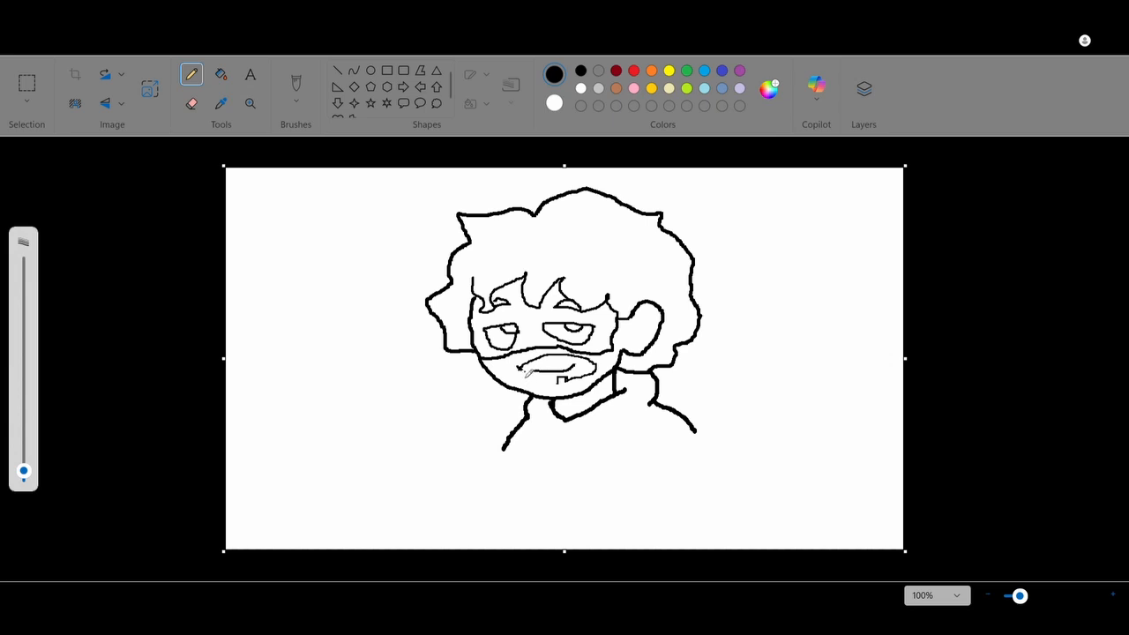
left_click_drag(523, 372, 559, 384)
left_click(193, 103)
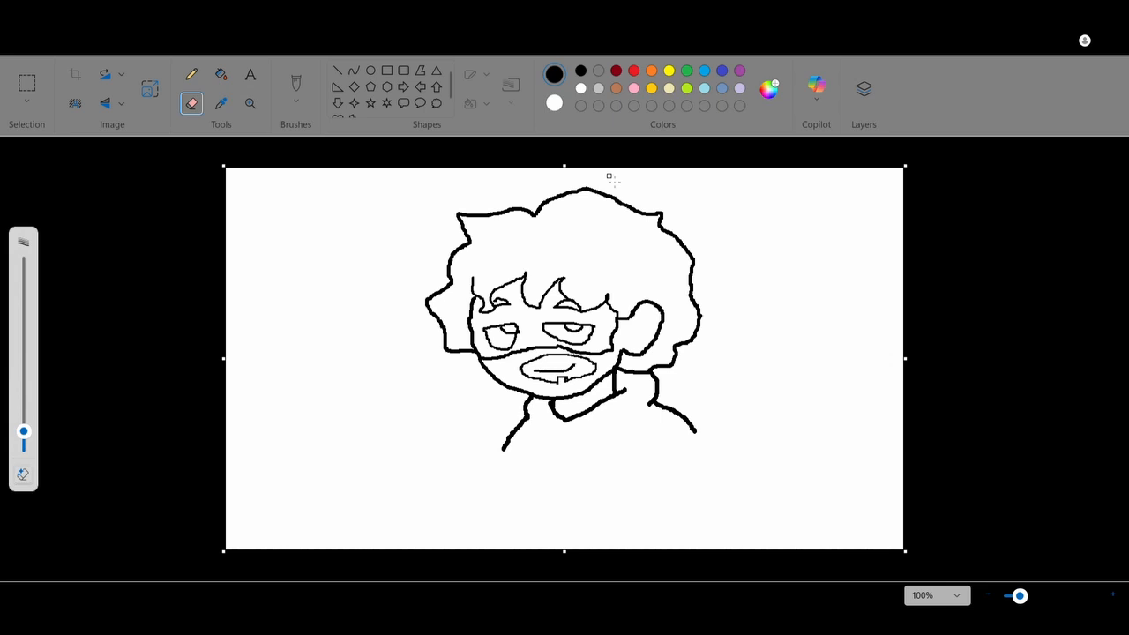
left_click(194, 77)
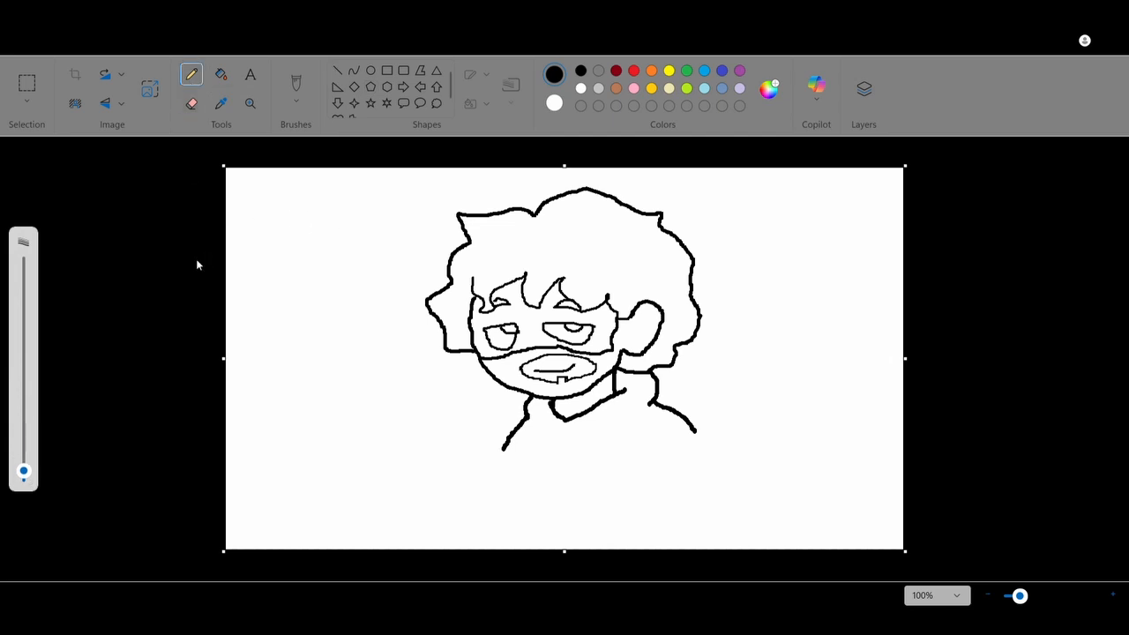
mouse_move(239, 276)
left_mouse_down()
mouse_move(203, 298)
mouse_move(245, 300)
mouse_move(203, 353)
mouse_move(248, 347)
mouse_move(234, 407)
mouse_move(277, 403)
mouse_move(212, 445)
mouse_move(273, 472)
left_mouse_up()
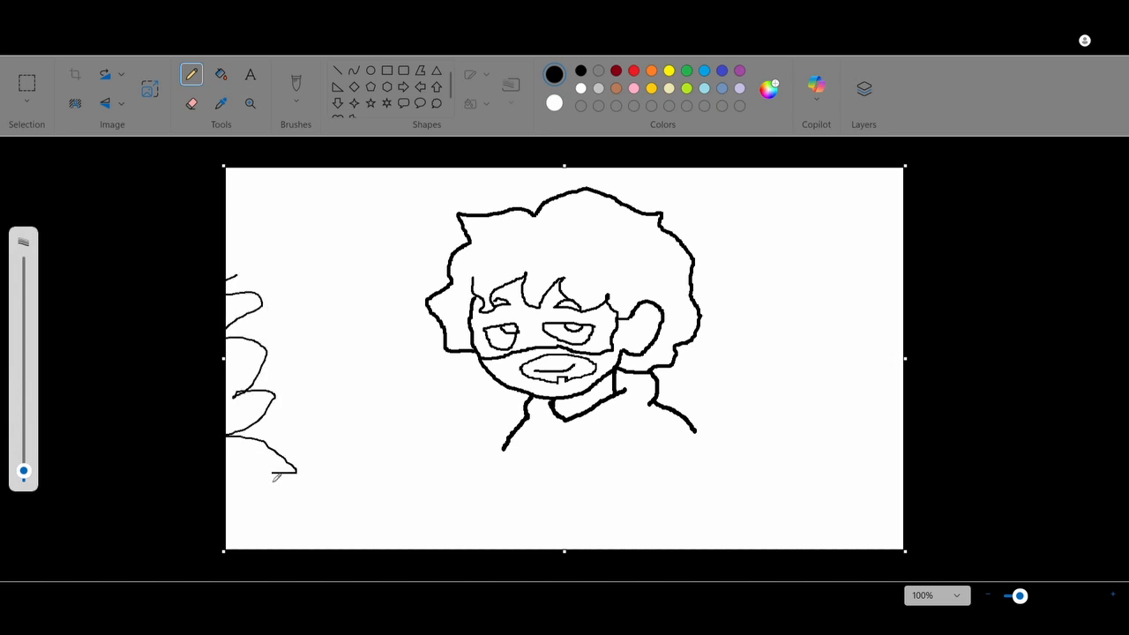
key("ctrl+z")
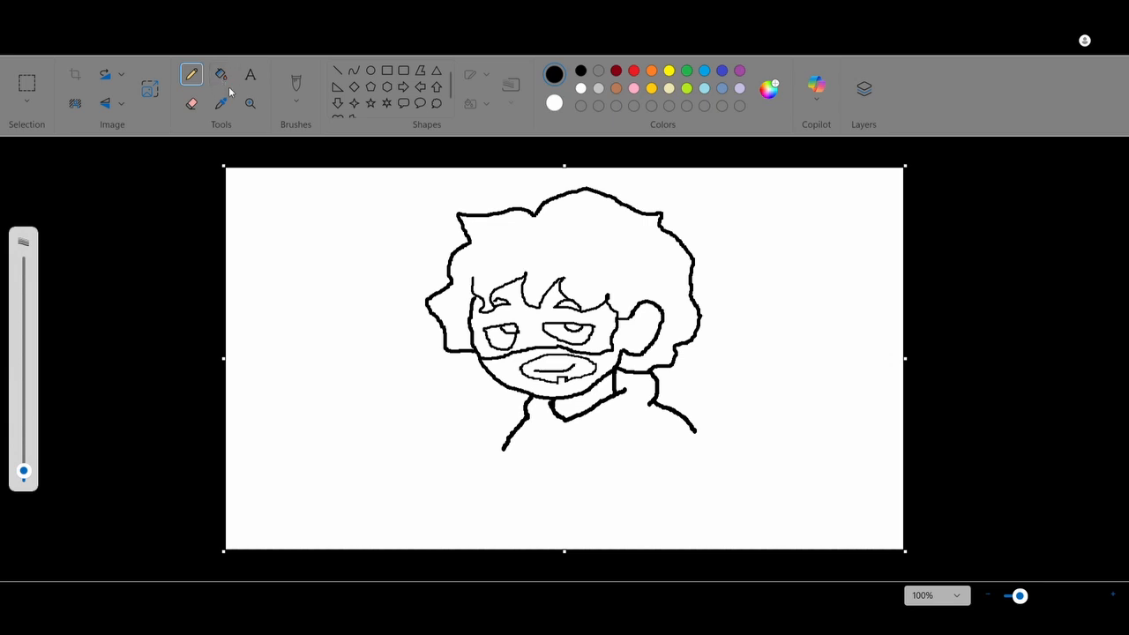
Step: Fill the face, neck, mouth area, beard area and ear with brown
left_click(223, 77)
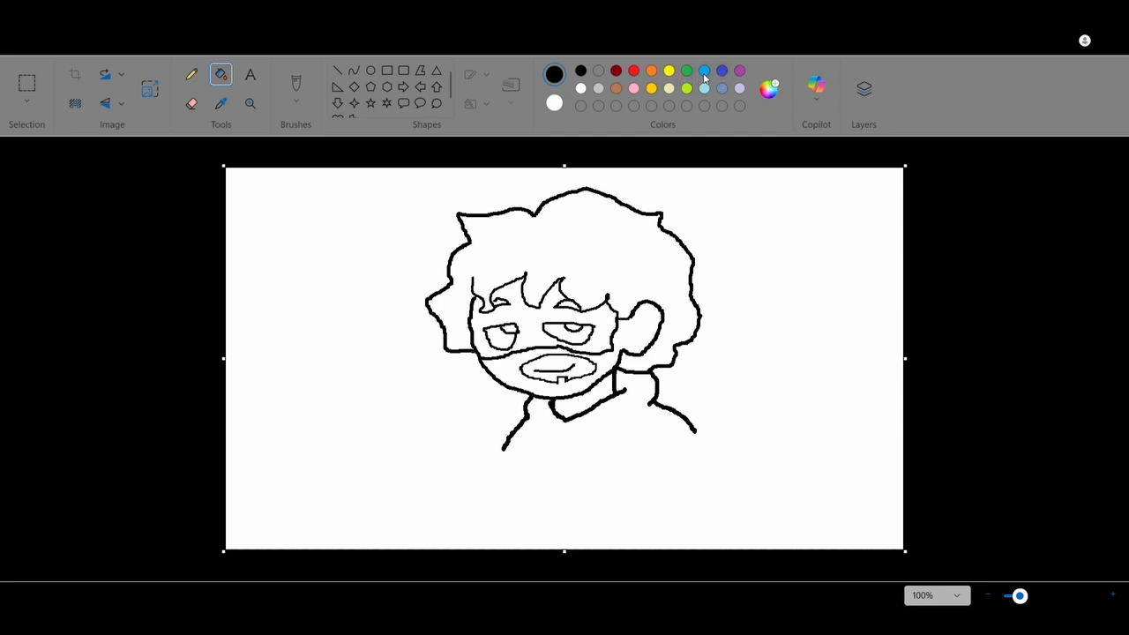
left_click(614, 87)
left_click(535, 330)
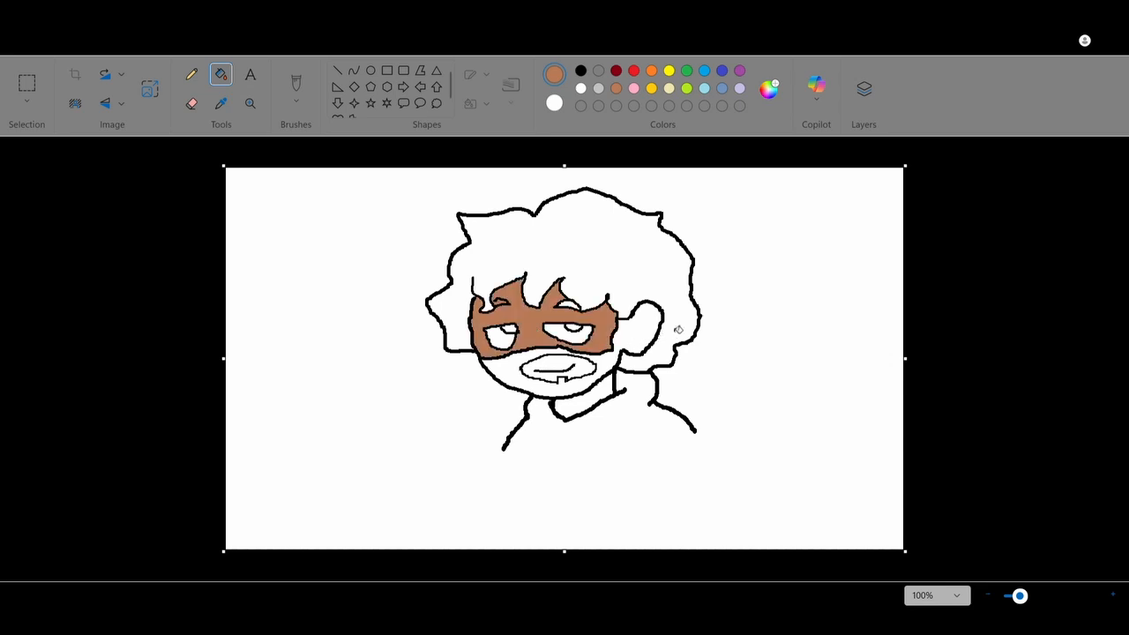
left_click(580, 412)
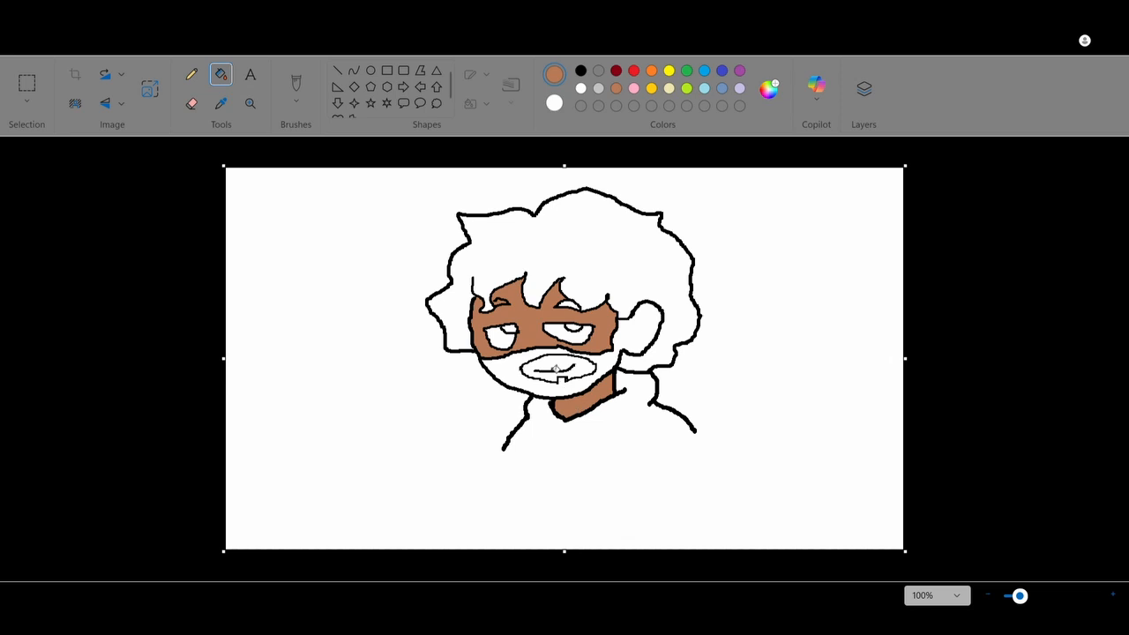
left_click(557, 371)
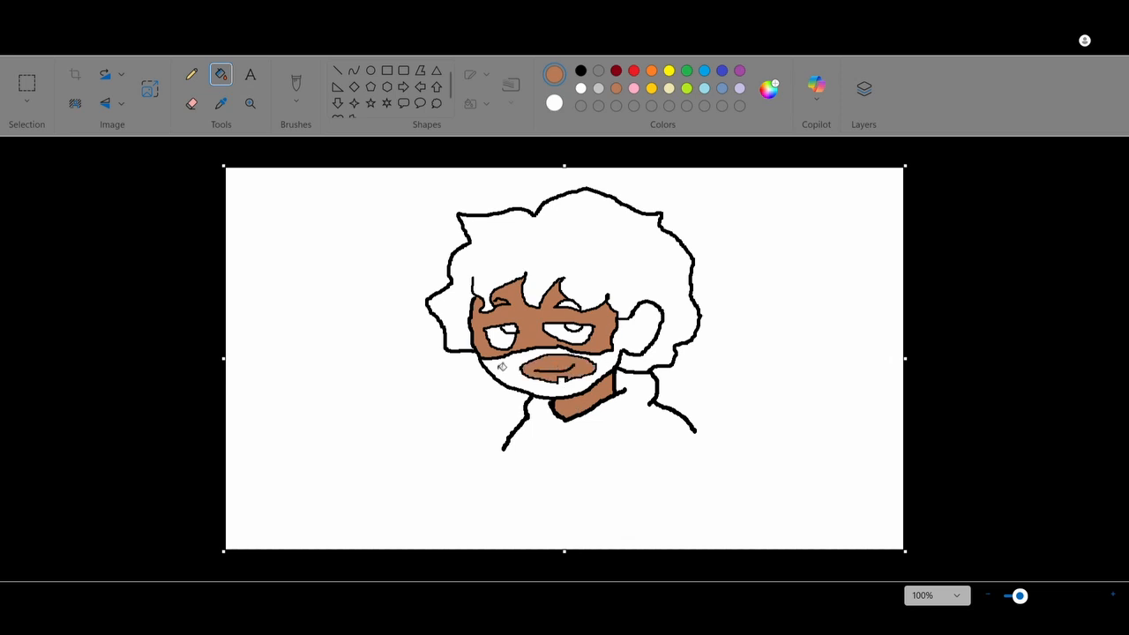
left_click(635, 335)
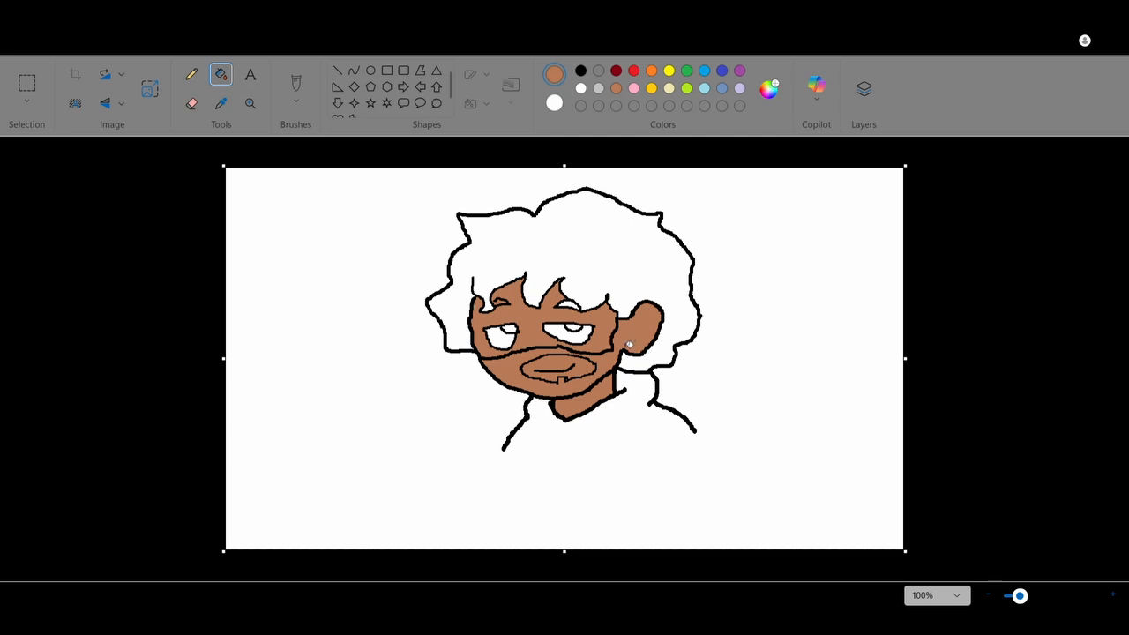
Step: Fill the eyebrow nearest the ear with black
left_click(581, 74)
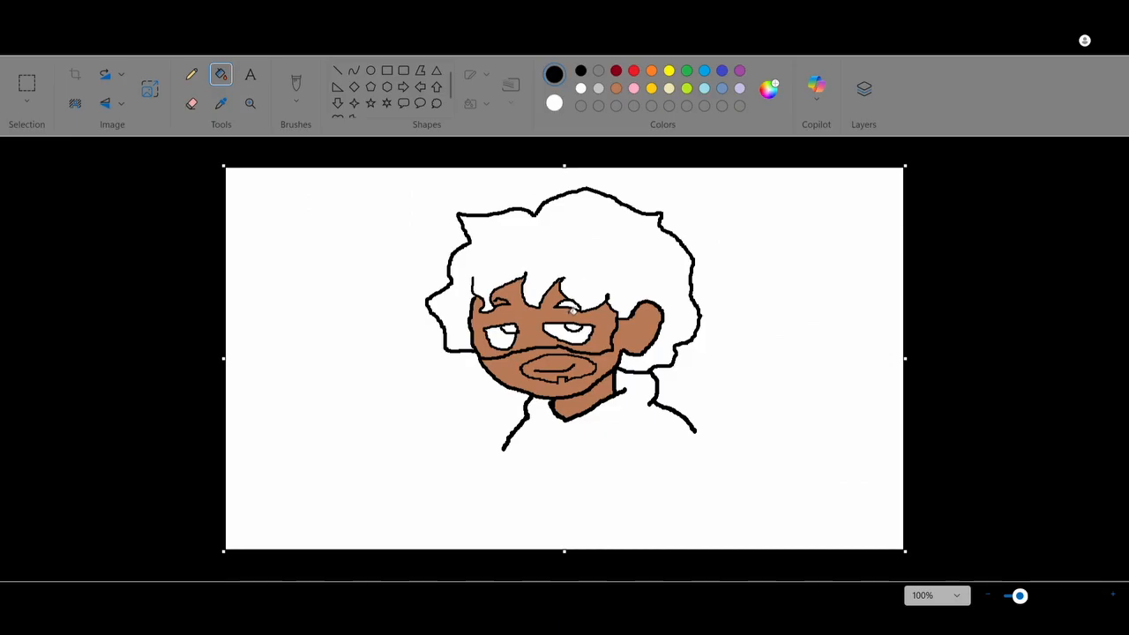
left_click(571, 307)
left_click(510, 372)
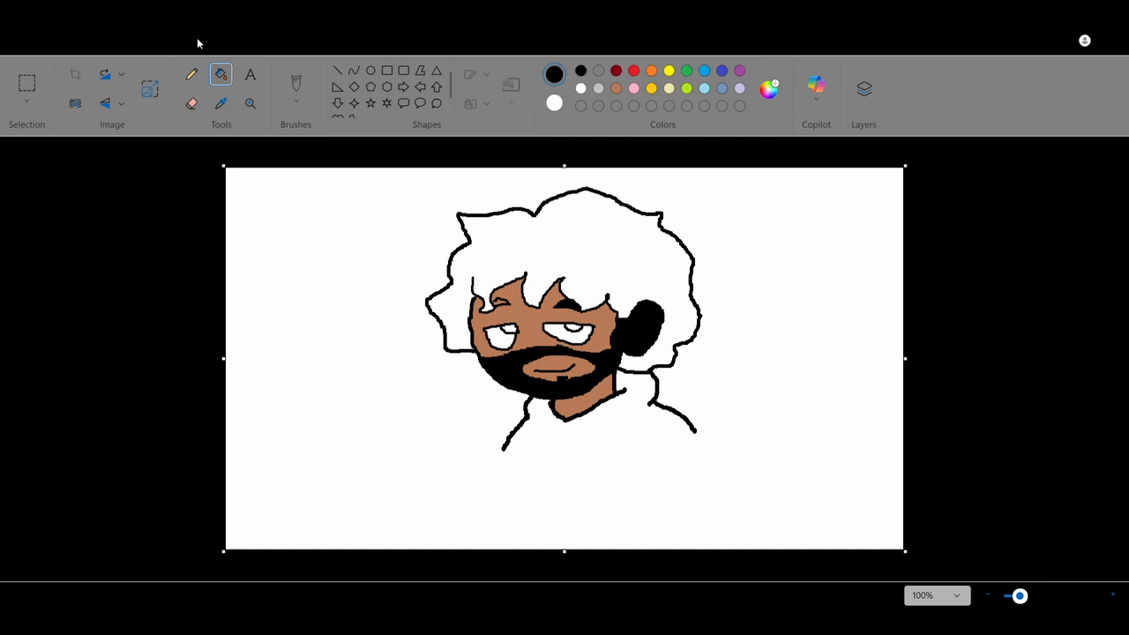
key("ctrl+z")
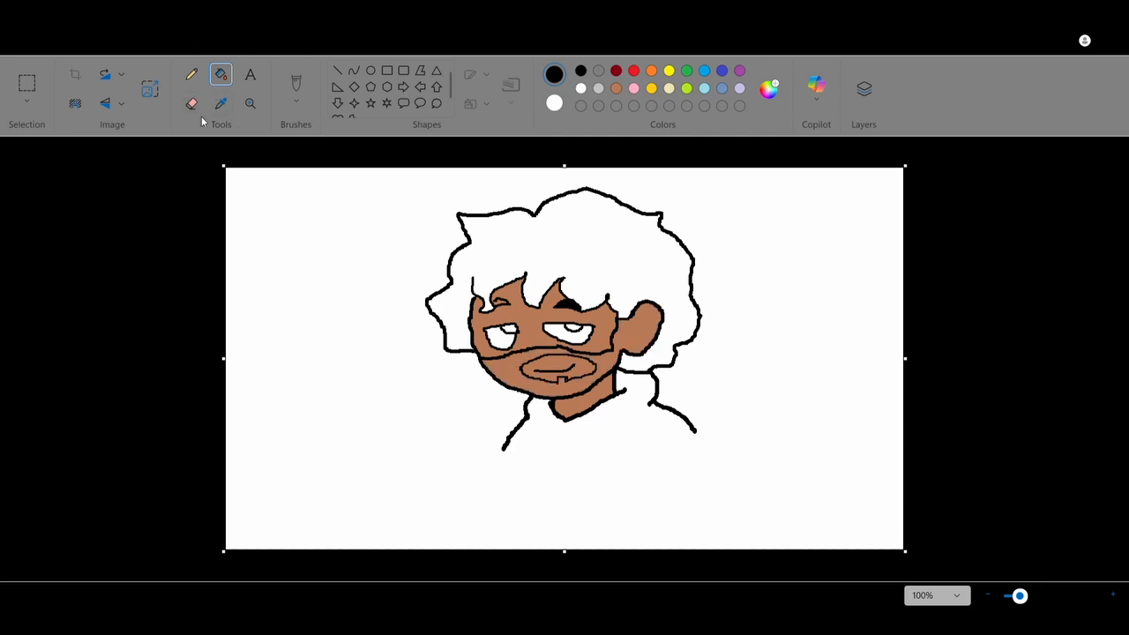
key("ctrl+y")
left_click(199, 38)
Step: Close off the ear from the beard with a thin black line and fill the beard and hair with black
left_click(188, 77)
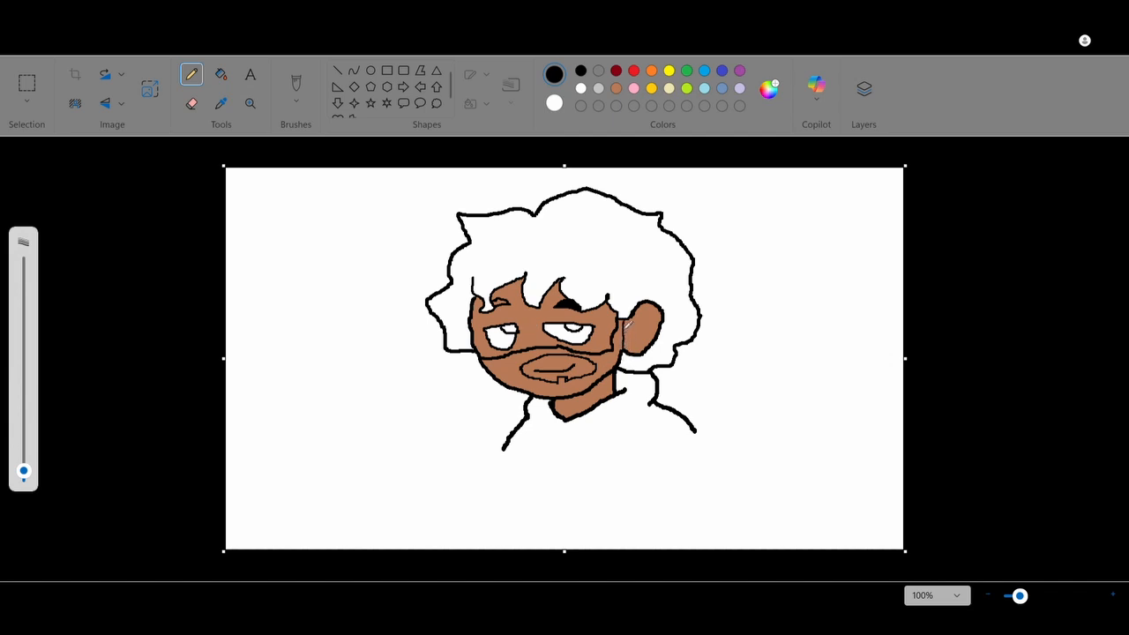
left_click_drag(662, 319, 660, 332)
left_click(220, 75)
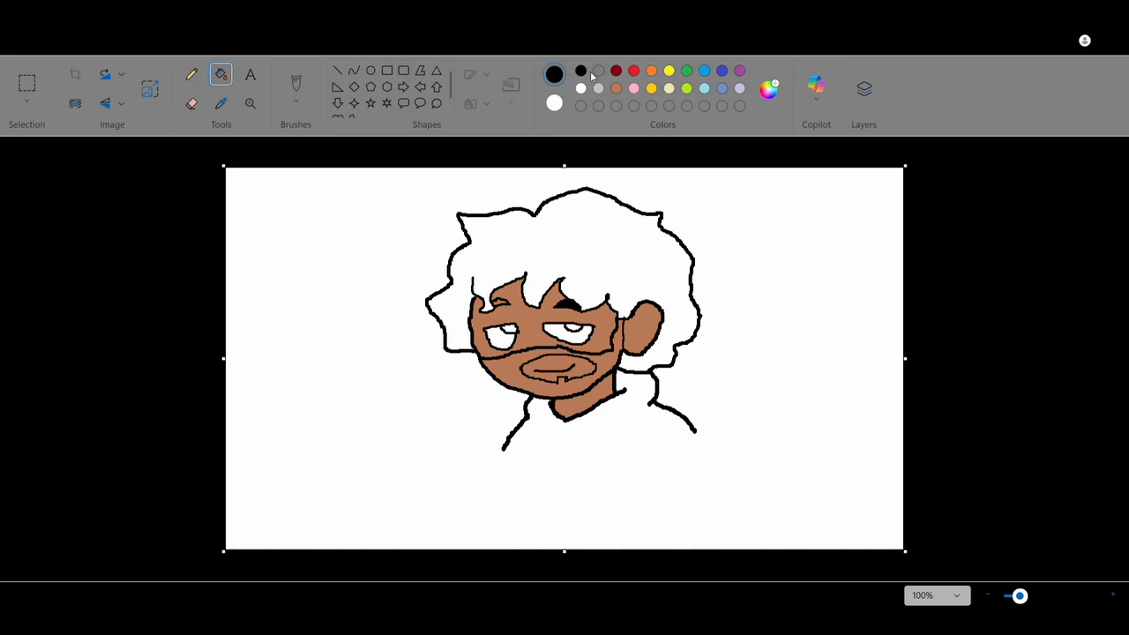
left_click(517, 377)
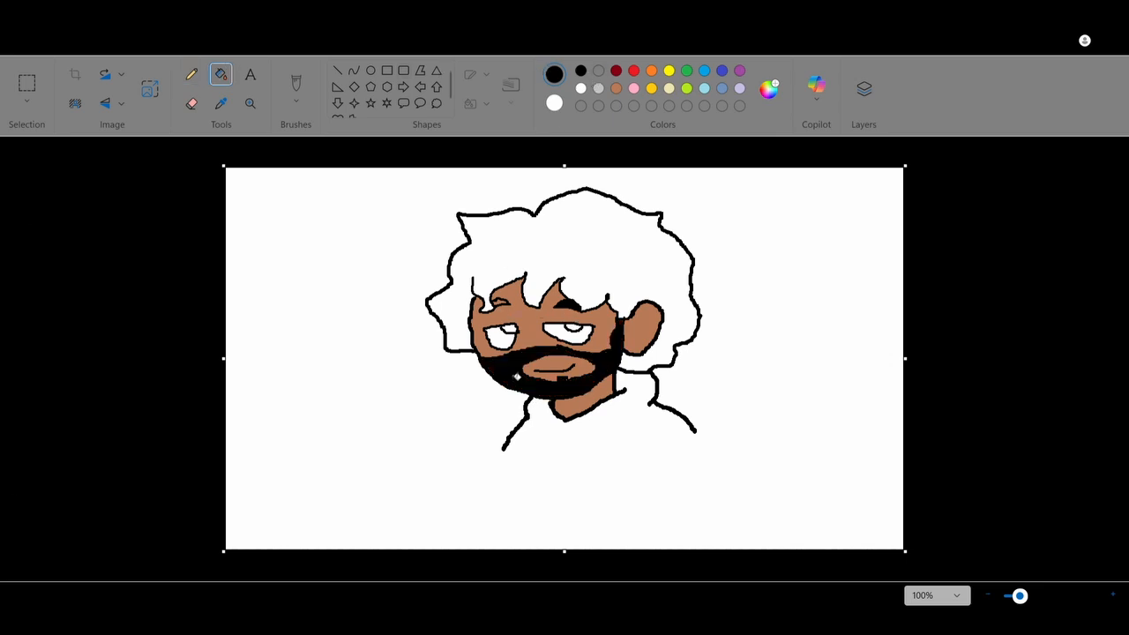
left_click(606, 270)
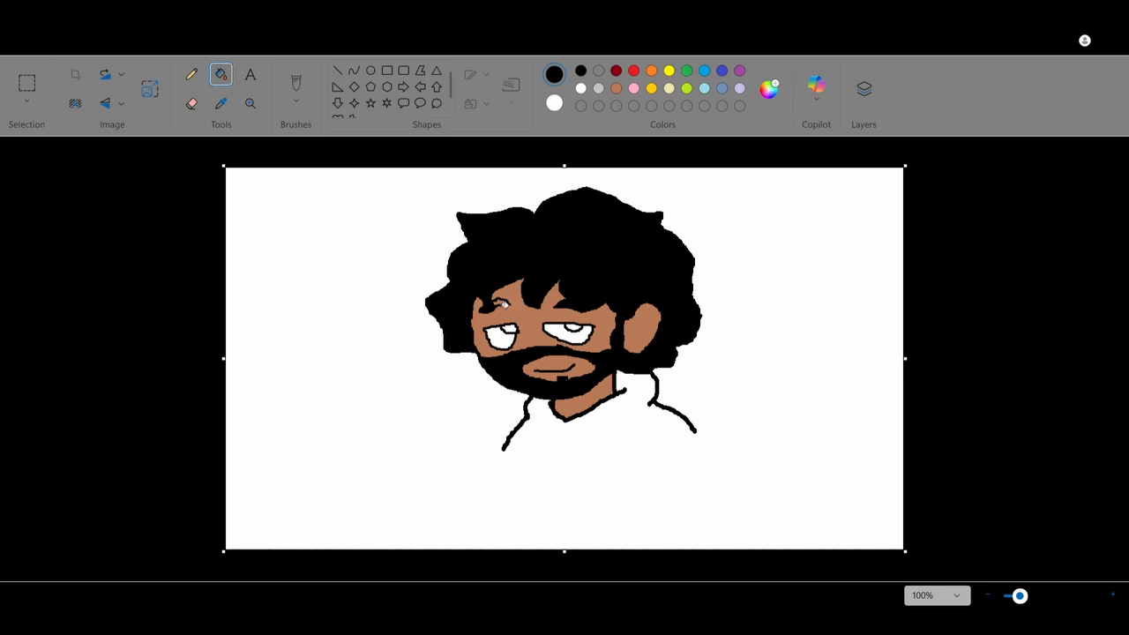
Step: Fill the outlined eyebrow farther from the ear and both pupils with black
left_click(502, 304)
left_click(515, 333)
left_click(578, 330)
Step: Close the bottom of the shirt with a slightly thicker black curved pencil line joining the two shoulder ends
left_click(196, 77)
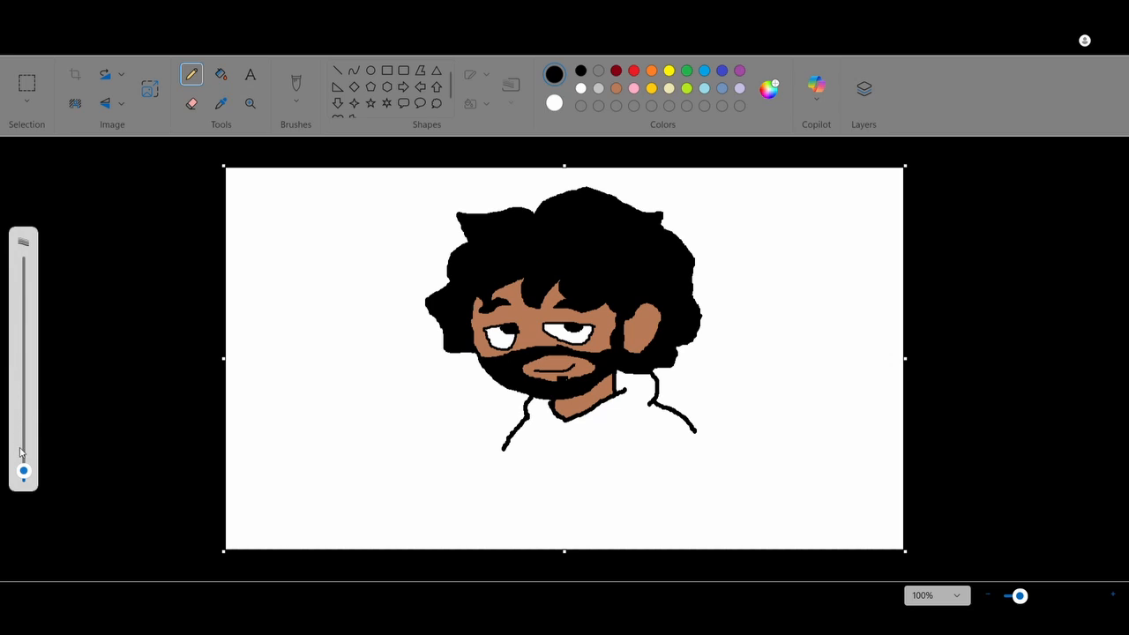
left_click_drag(24, 472, 25, 469)
mouse_move(507, 455)
left_mouse_down()
mouse_move(529, 476)
mouse_move(589, 488)
mouse_move(641, 485)
mouse_move(697, 435)
left_mouse_up()
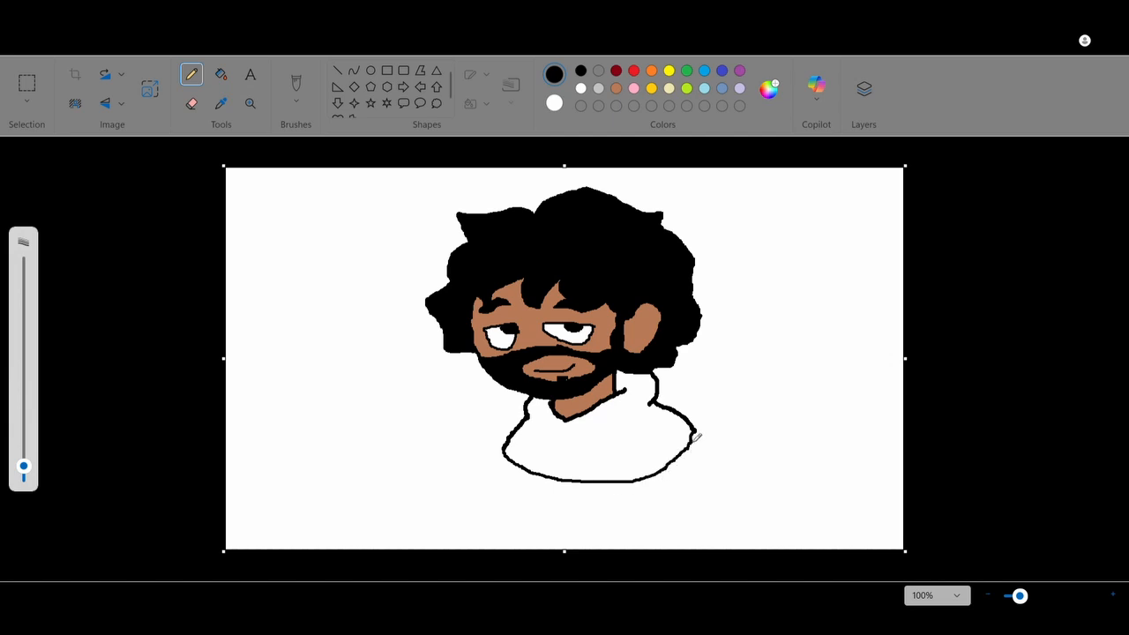
Step: Fill the closed shirt shape, including the collar, with indigo blue
left_click(724, 74)
left_click(220, 76)
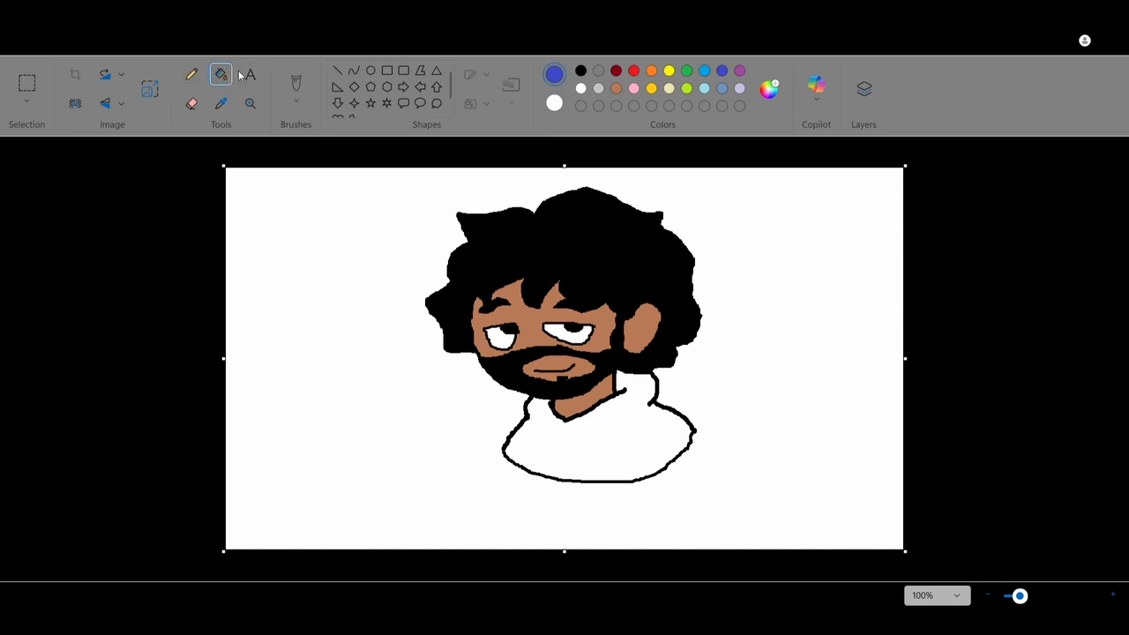
left_click(193, 76)
key("f")
key("p")
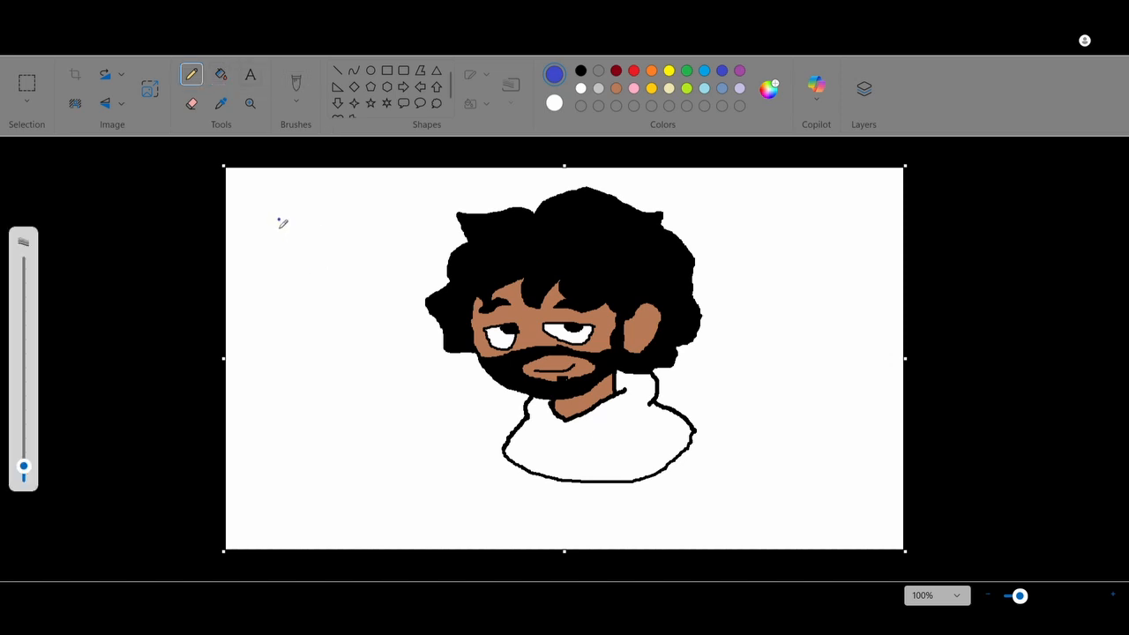
key("e")
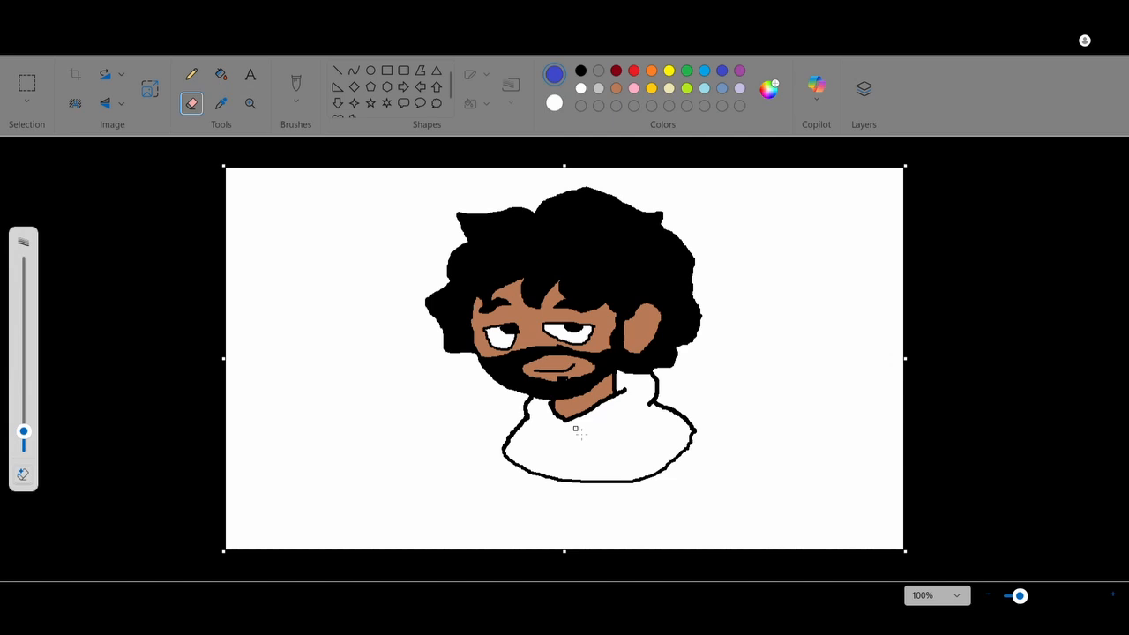
key("f")
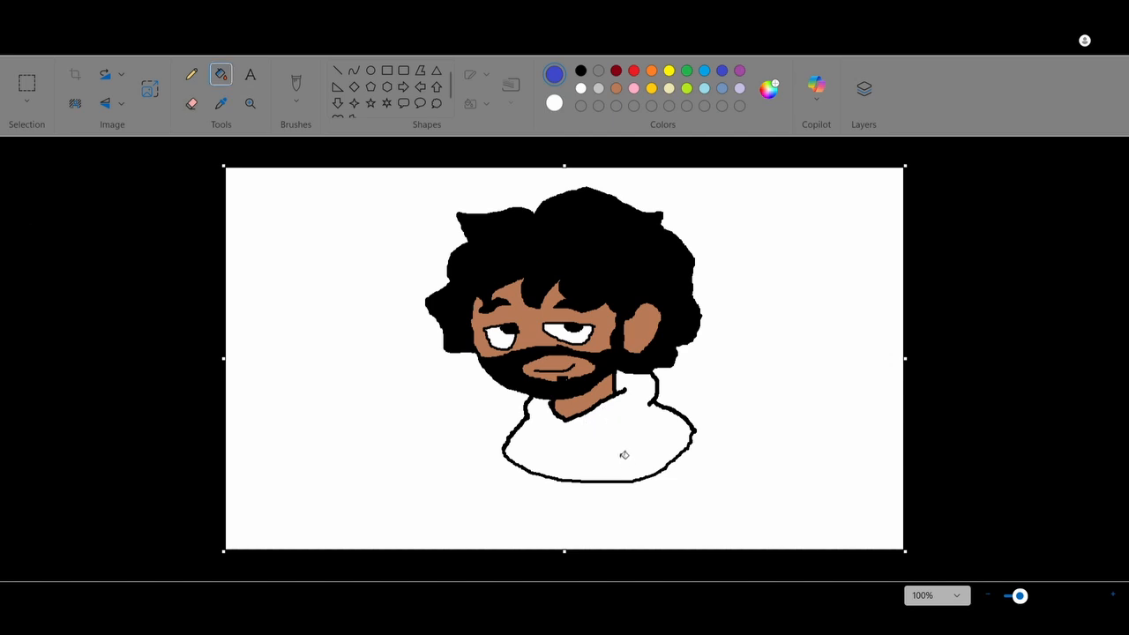
left_click(624, 455)
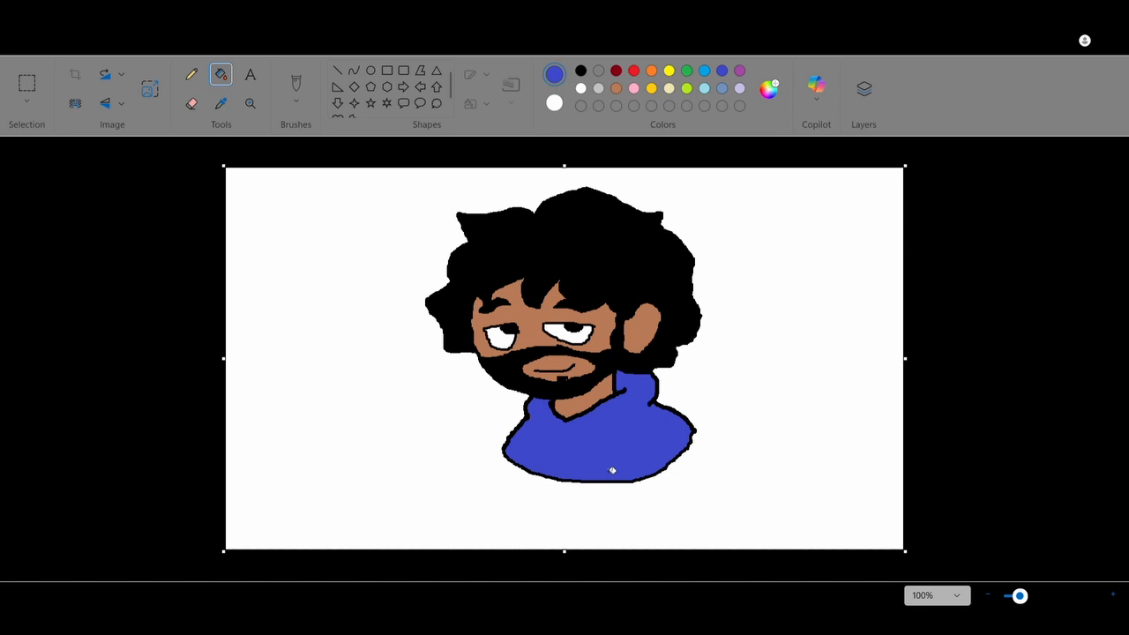
left_click(190, 78)
left_click(192, 103)
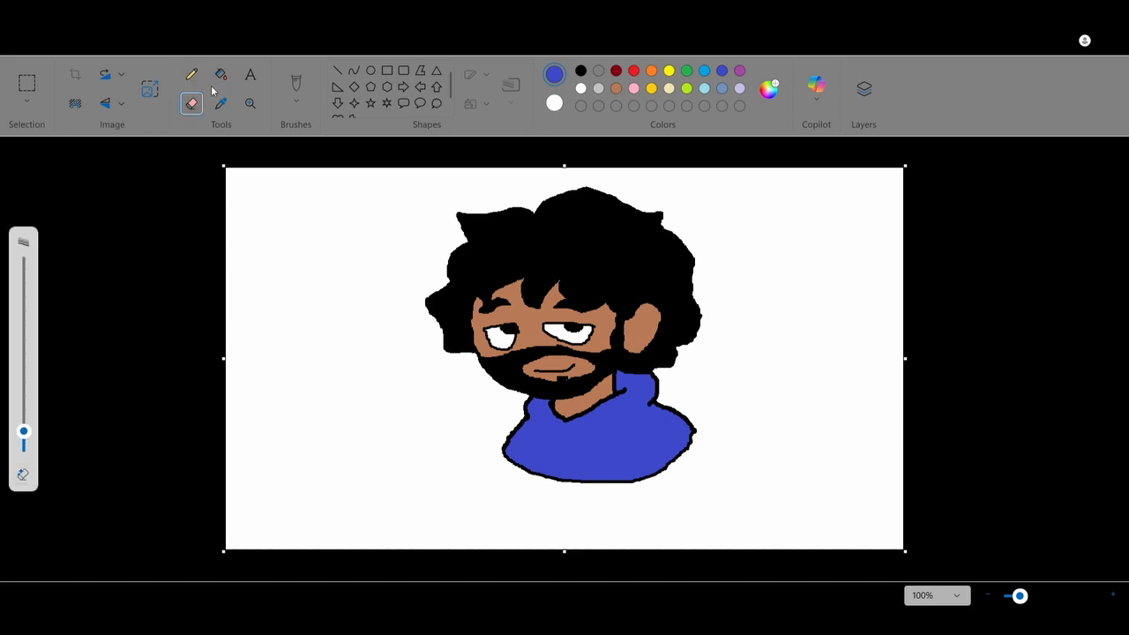
left_click(221, 76)
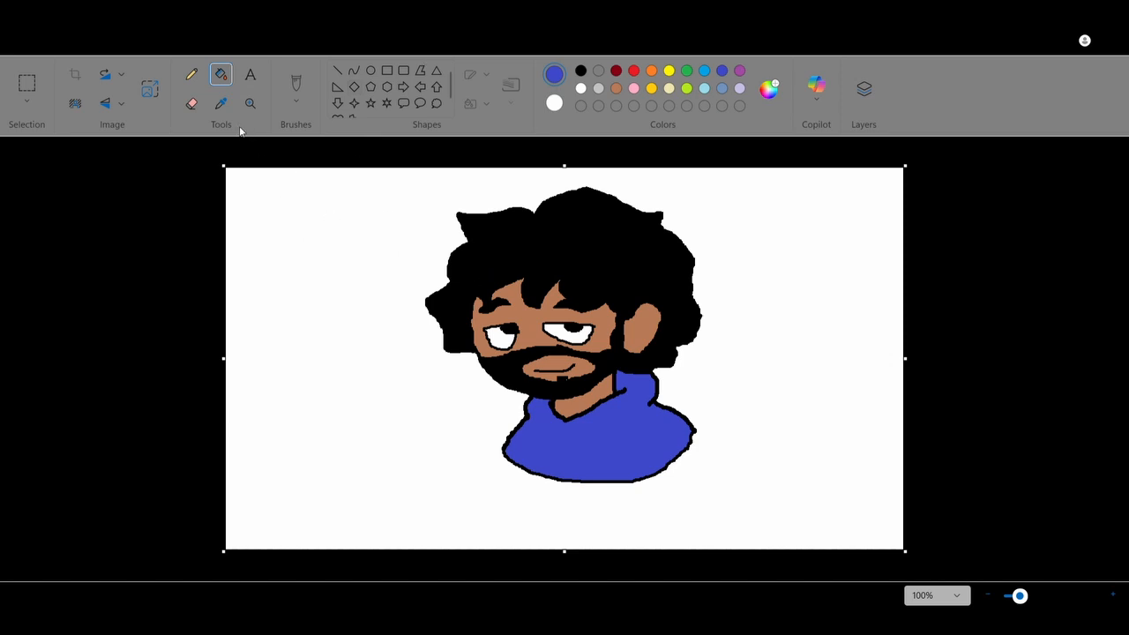
Step: Draw four short brown highlight strokes in the hair and add two small brown dots in the beard
left_click(191, 75)
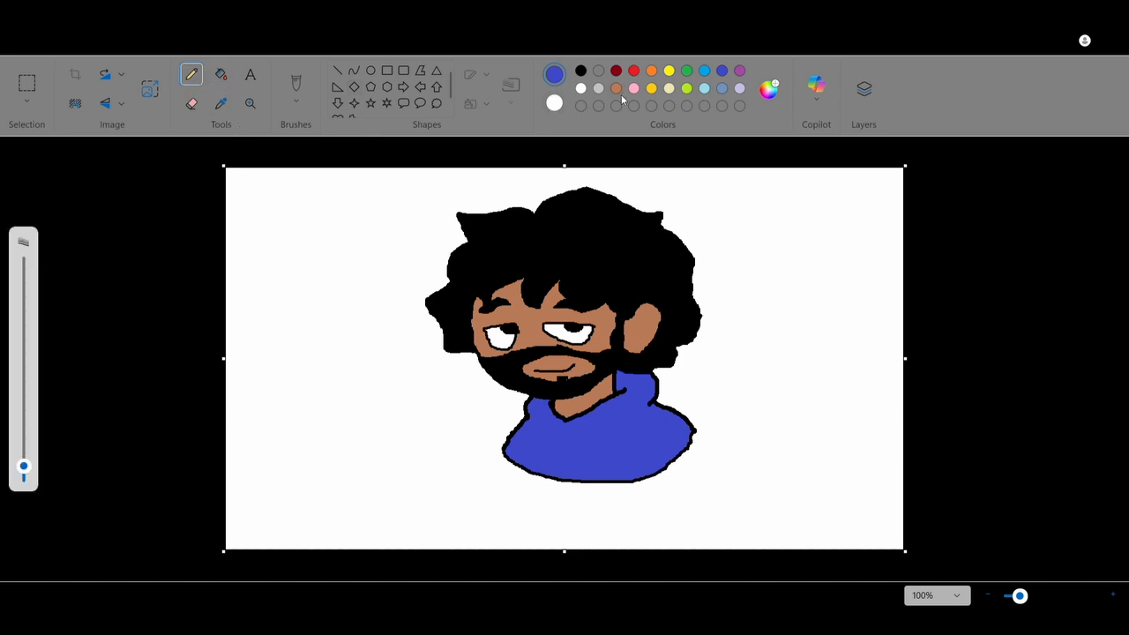
left_click(616, 89)
left_click_drag(535, 245, 526, 269)
left_click_drag(480, 249, 463, 263)
left_click_drag(490, 228, 479, 228)
left_click_drag(553, 204, 577, 198)
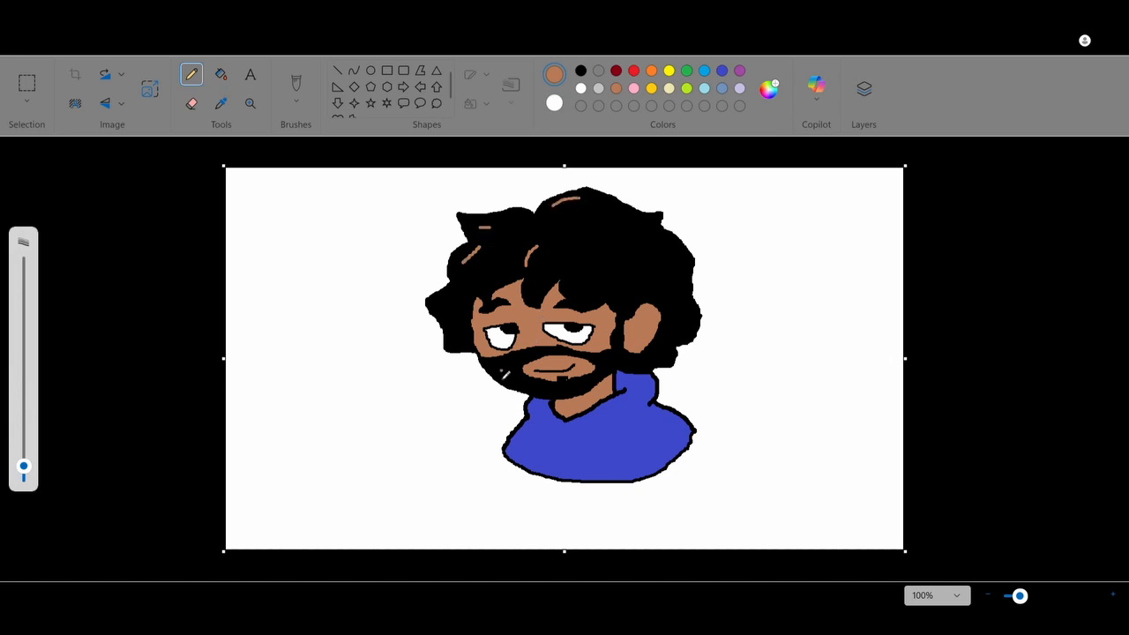
left_click(501, 367)
left_click(512, 377)
Step: Add a small white highlight to each black pupil
left_click(580, 88)
left_click_drag(514, 332, 508, 329)
left_click_drag(582, 331, 571, 330)
Step: Draw a small light blue highlight on the shirt near the shoulder farther from the ear
left_click(706, 71)
left_click_drag(525, 434, 526, 444)
left_click(560, 437)
Step: Sign the drawing by hand in black beside the shirt and underline the signature with a flourish
left_click(582, 72)
mouse_move(746, 448)
left_mouse_down()
mouse_move(752, 479)
mouse_move(739, 470)
mouse_move(773, 468)
mouse_move(776, 450)
mouse_move(782, 471)
mouse_move(796, 428)
mouse_move(808, 467)
left_mouse_up()
left_click(803, 431)
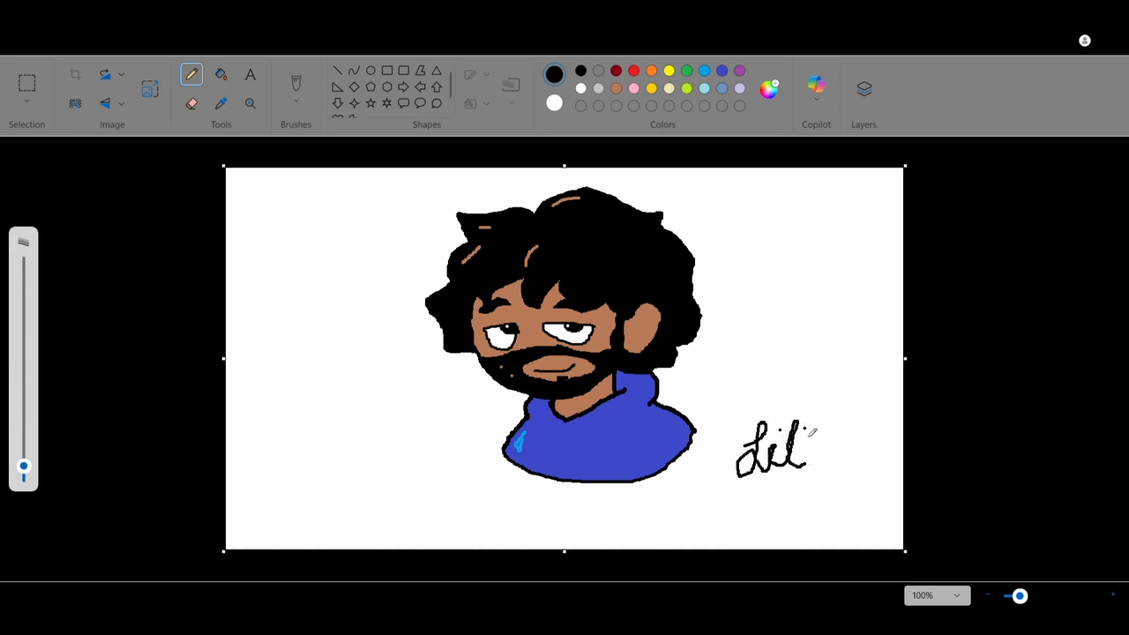
mouse_move(822, 427)
left_mouse_down()
mouse_move(811, 434)
mouse_move(840, 444)
mouse_move(816, 470)
mouse_move(755, 488)
mouse_move(824, 481)
mouse_move(781, 494)
mouse_move(812, 509)
left_mouse_up()
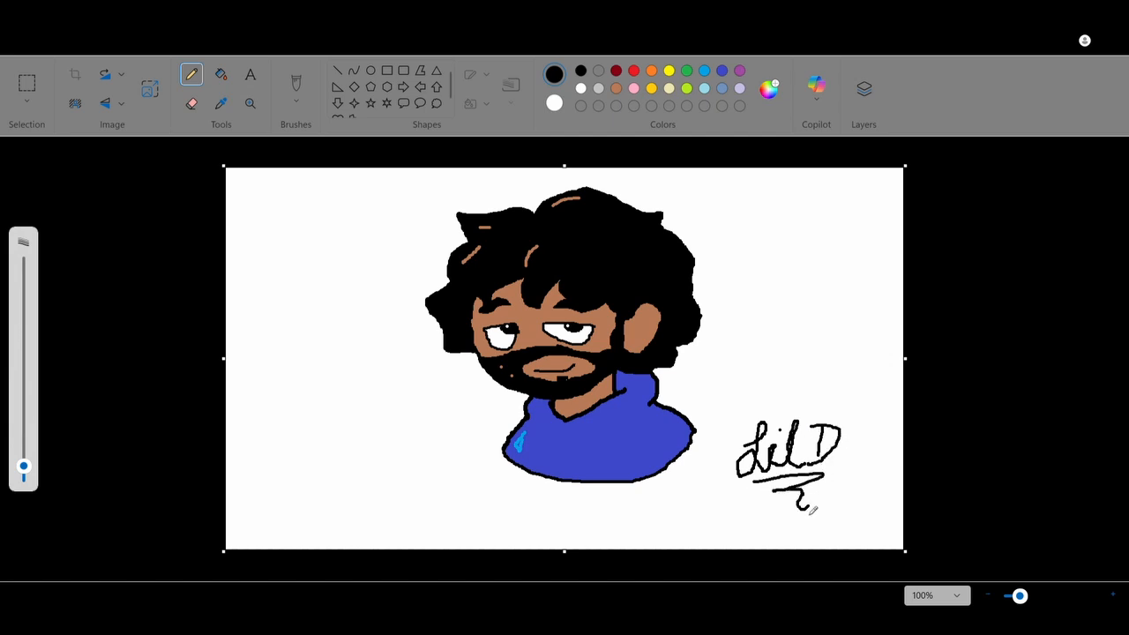